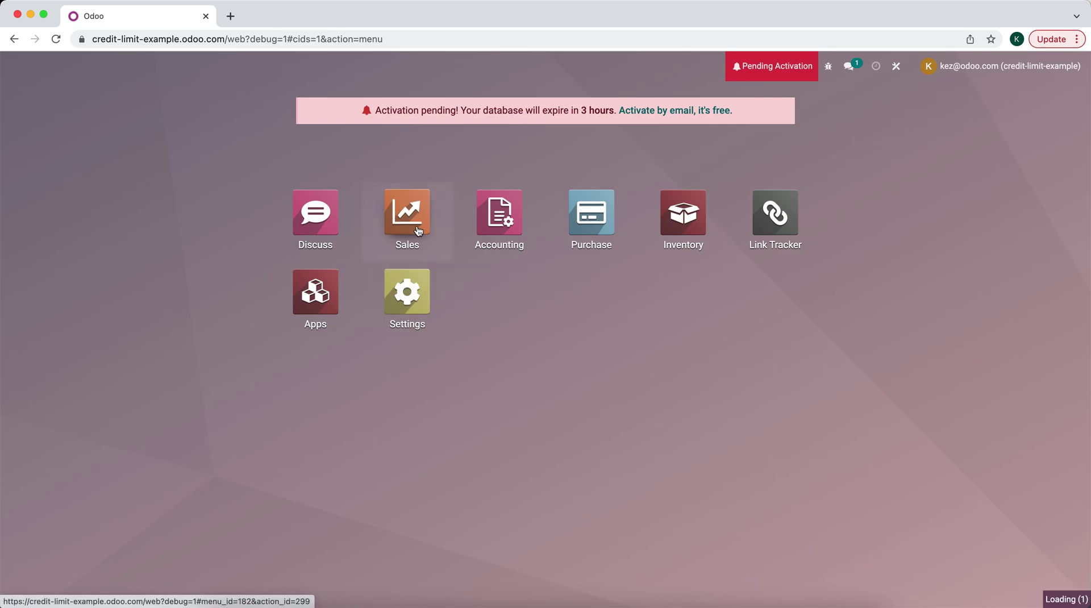
Step: Go to the Customers list under Sales > Orders
left_click(203, 79)
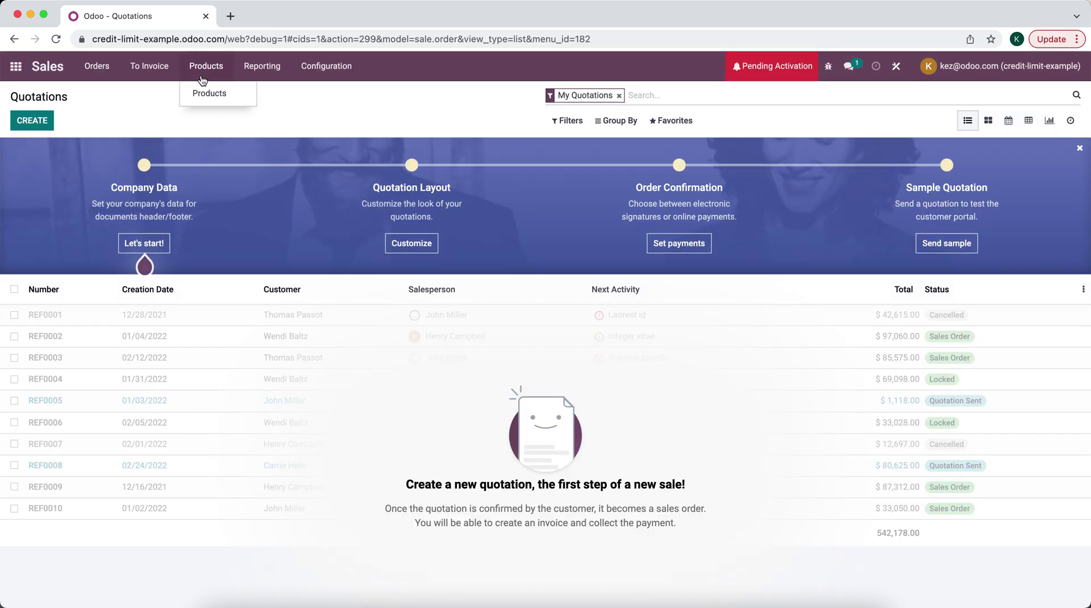
left_click(106, 75)
mouse_move(159, 74)
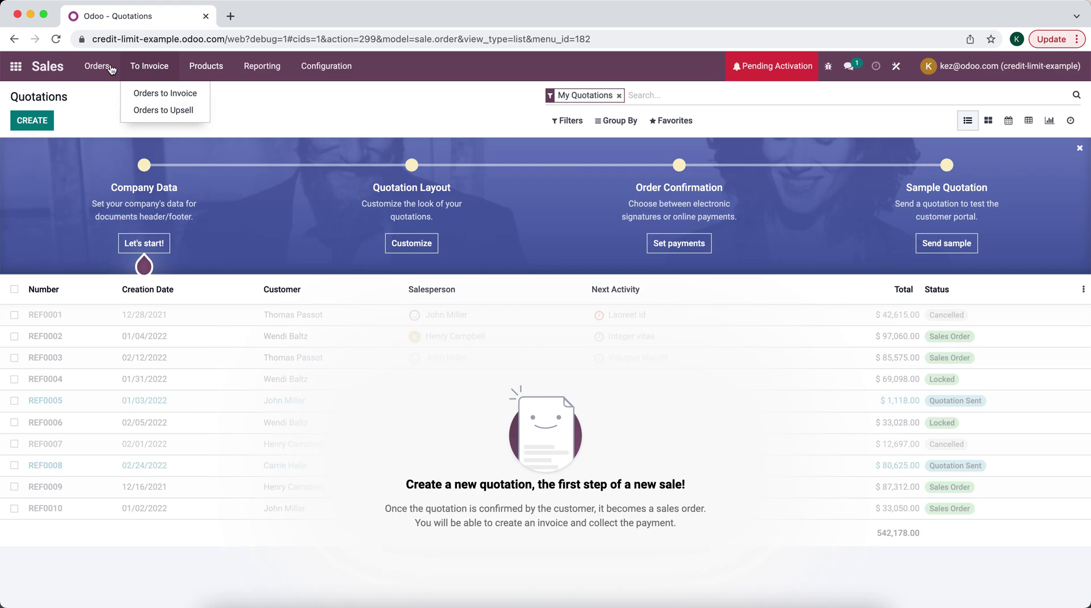
mouse_move(111, 69)
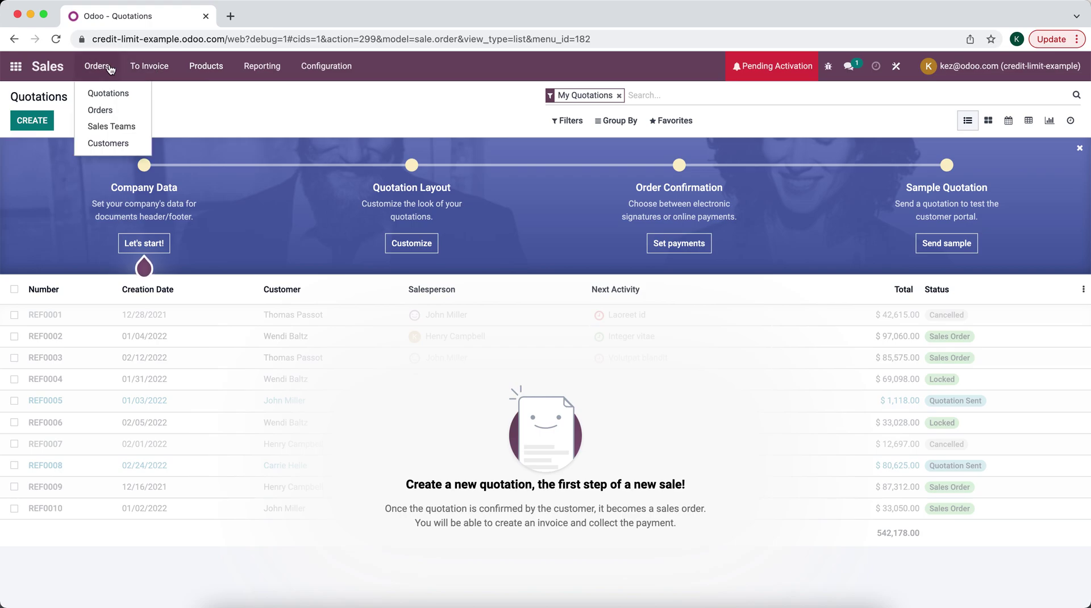
left_click(112, 142)
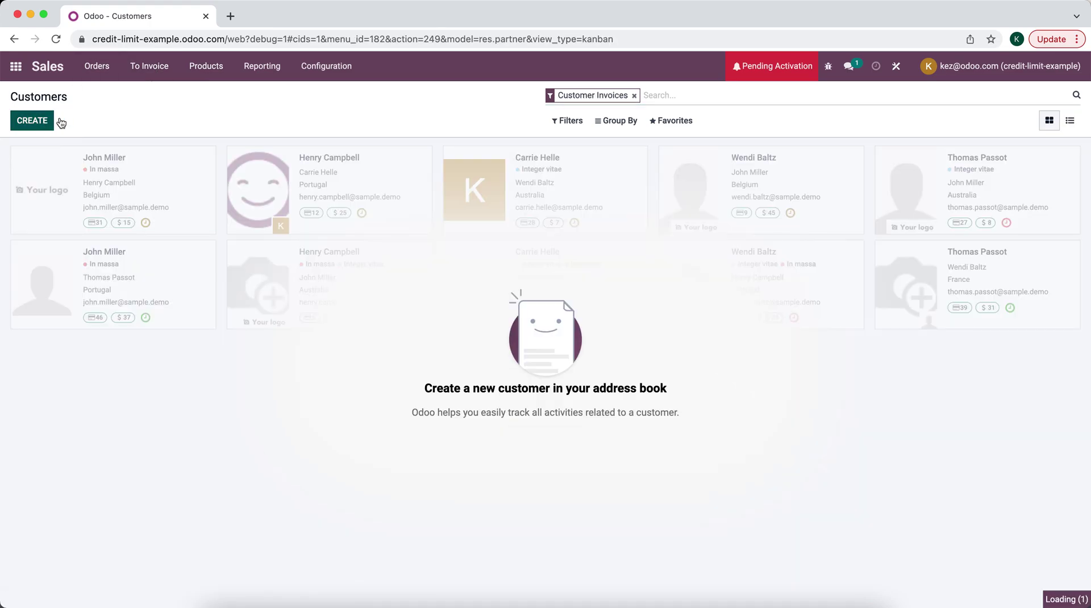
Step: Create a new company customer named 'Customer 1' and save it
left_click(250, 168)
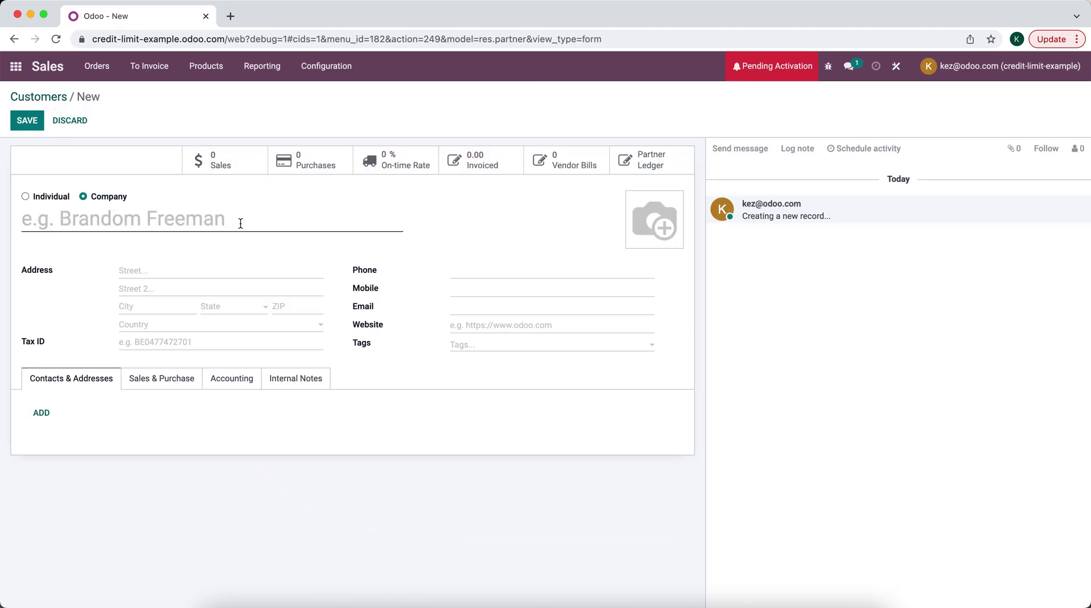
type("Csu")
key("BackSpace")
key("BackSpace")
type("ustomer 1")
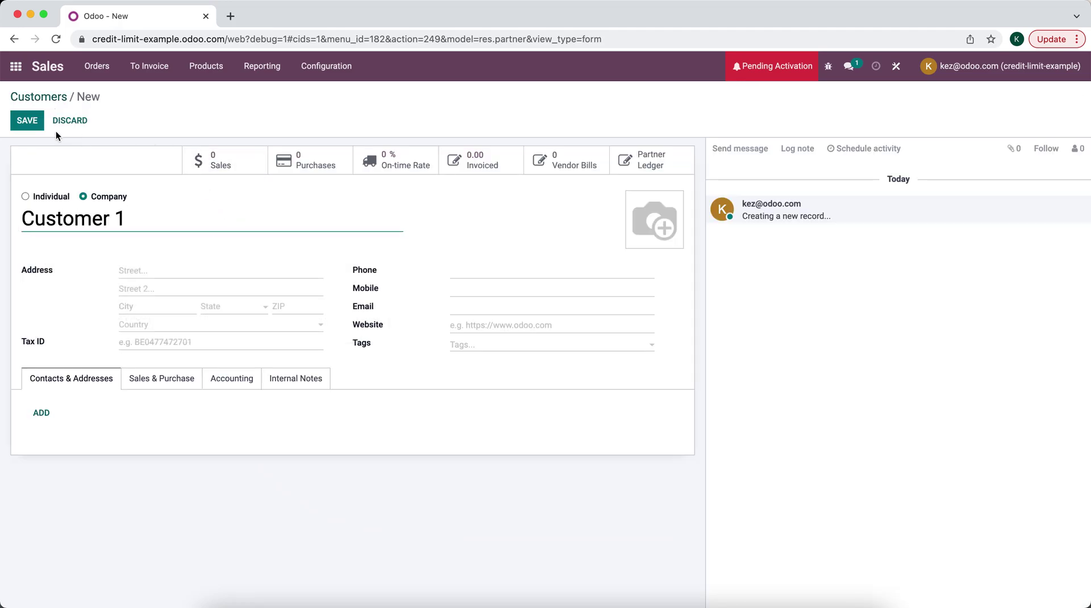
left_click(32, 122)
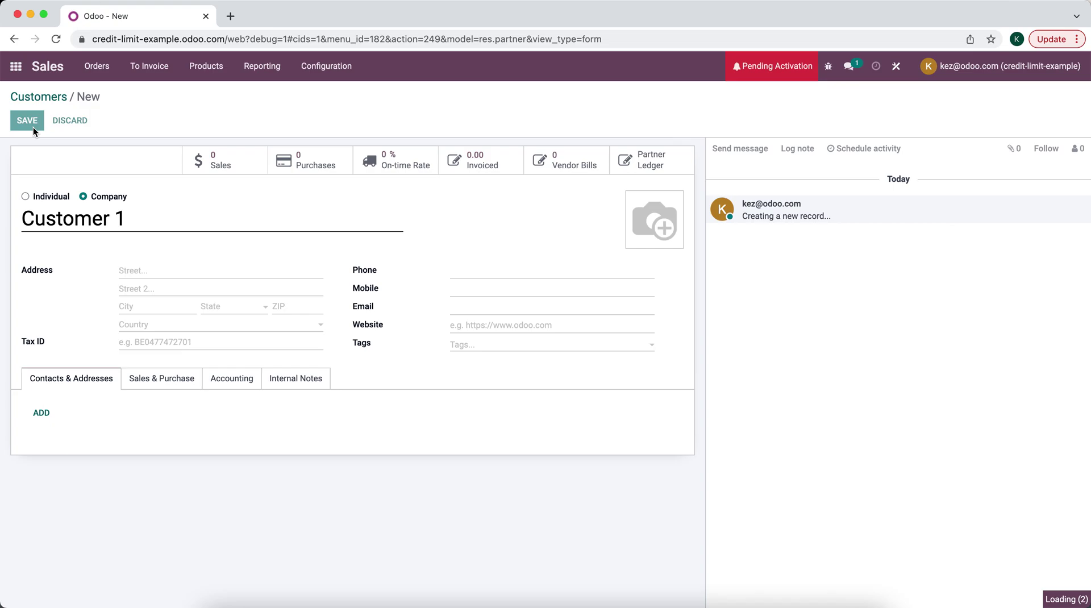
left_click(215, 78)
Step: Save Product 1 with a $1,000.00 sales price, no 15% customer tax, and $50.00 cost
left_click(213, 91)
left_click(30, 122)
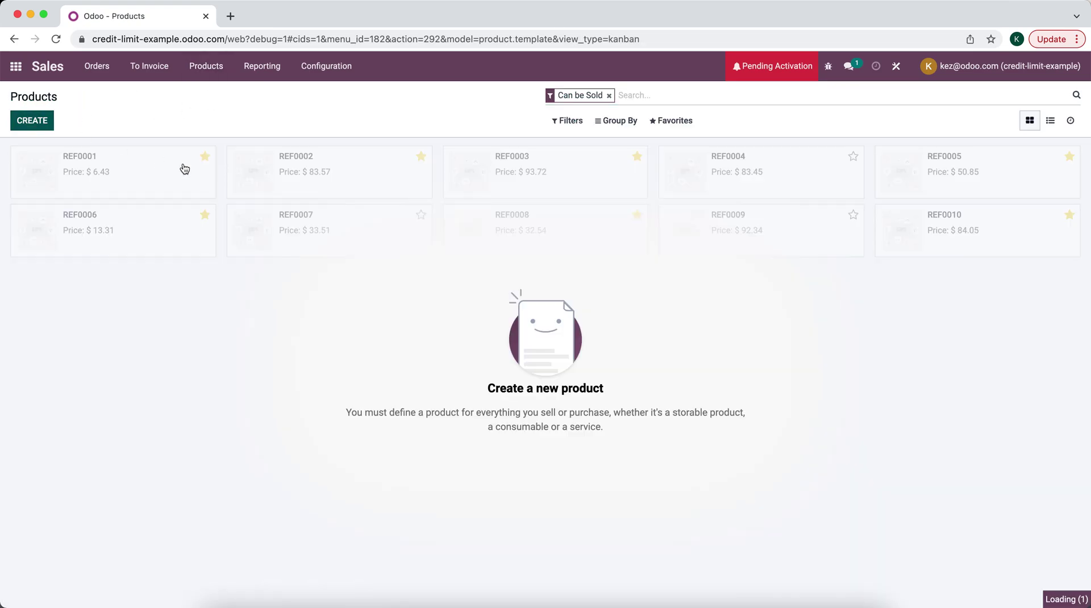
type("Product 1")
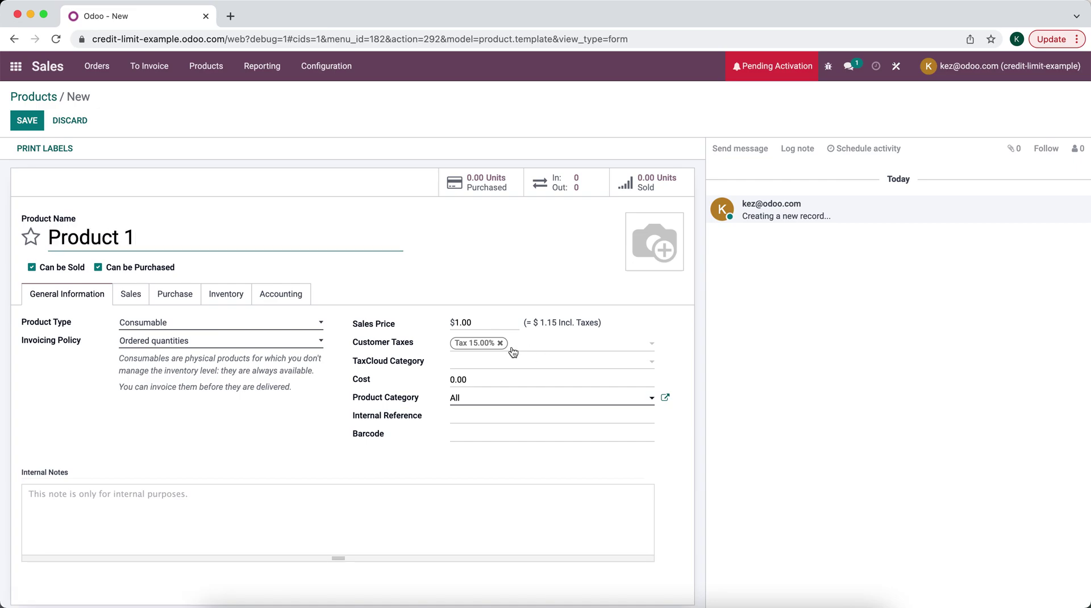
left_click(464, 323)
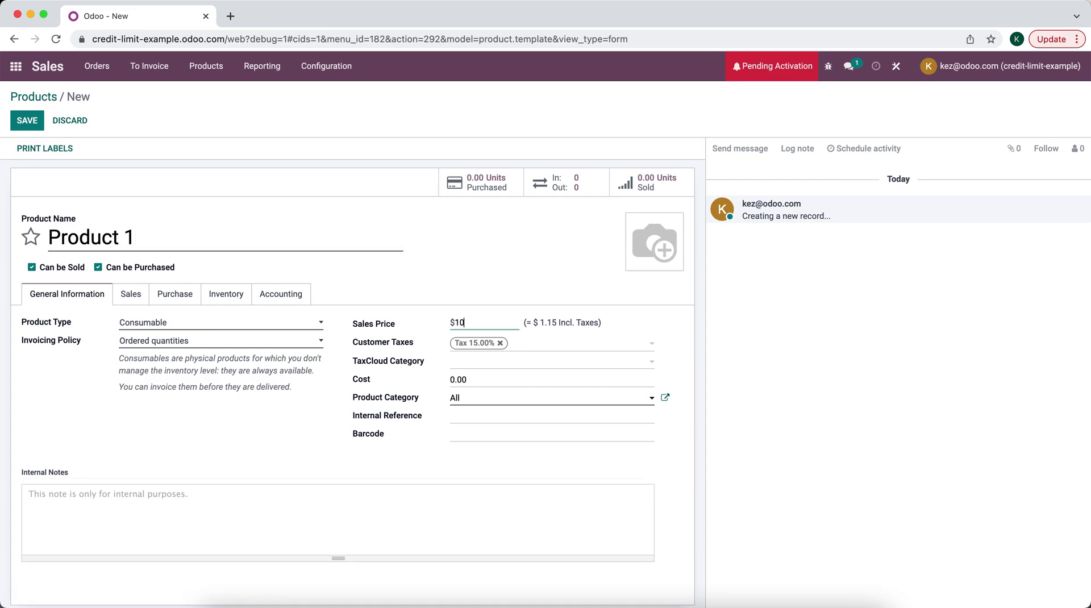
left_click(501, 343)
left_click(475, 380)
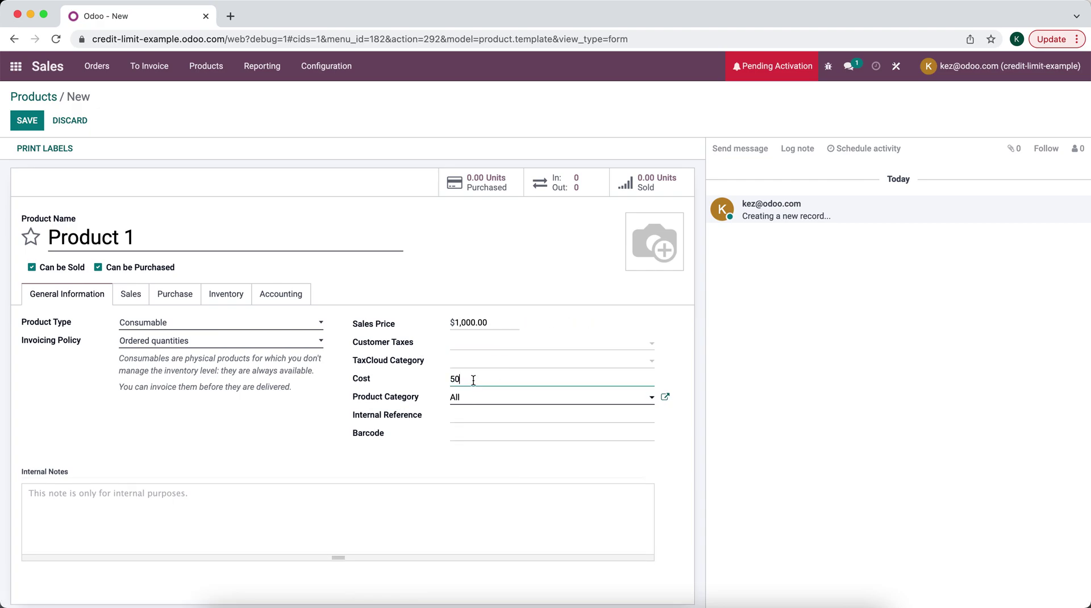
left_click(31, 122)
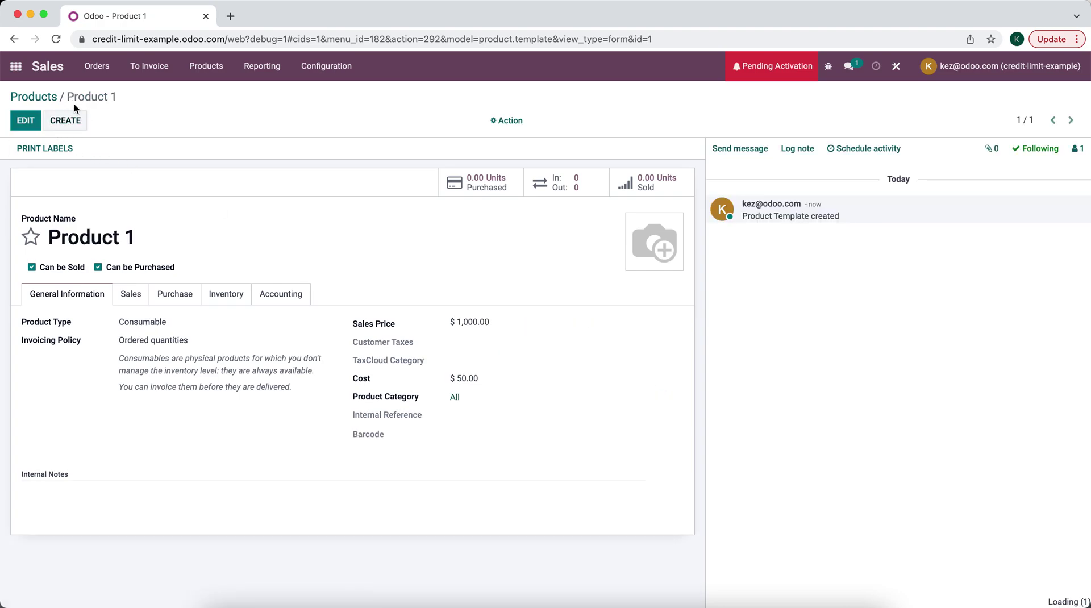
left_click(101, 83)
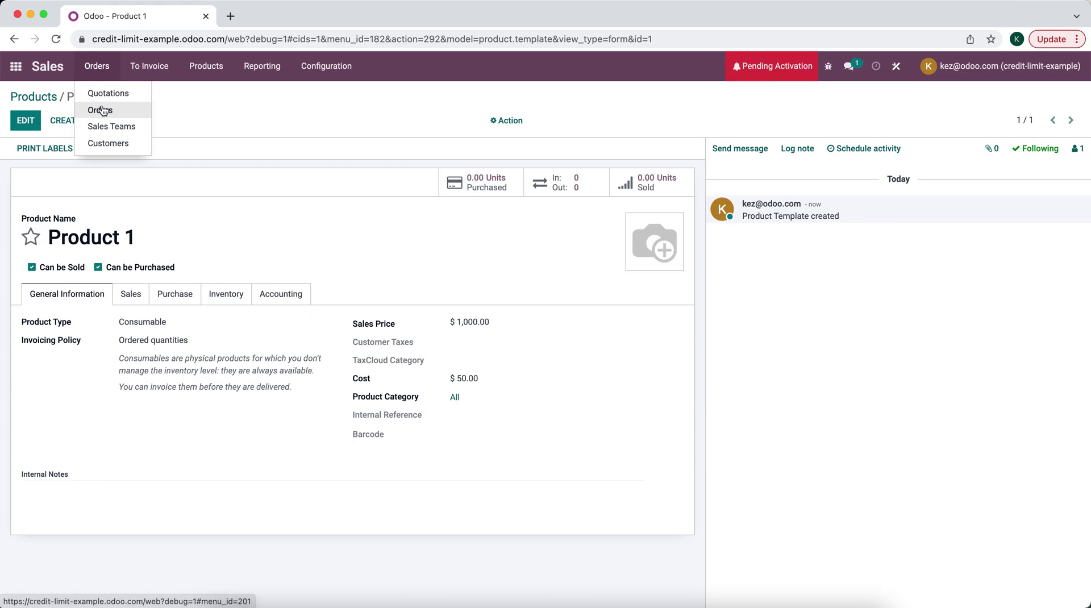
Step: Start a new quotation for Customer 1
left_click(102, 106)
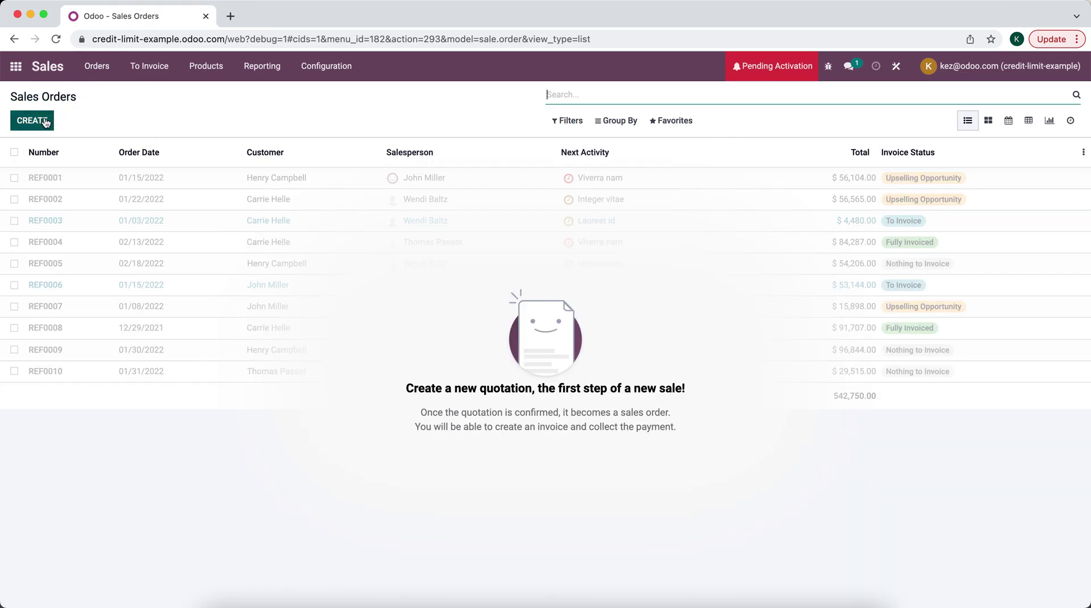
left_click(45, 122)
left_click(146, 264)
left_click(144, 284)
Step: Add one Product 1 line at a 1,001.00 unit price and confirm the order
left_click(51, 371)
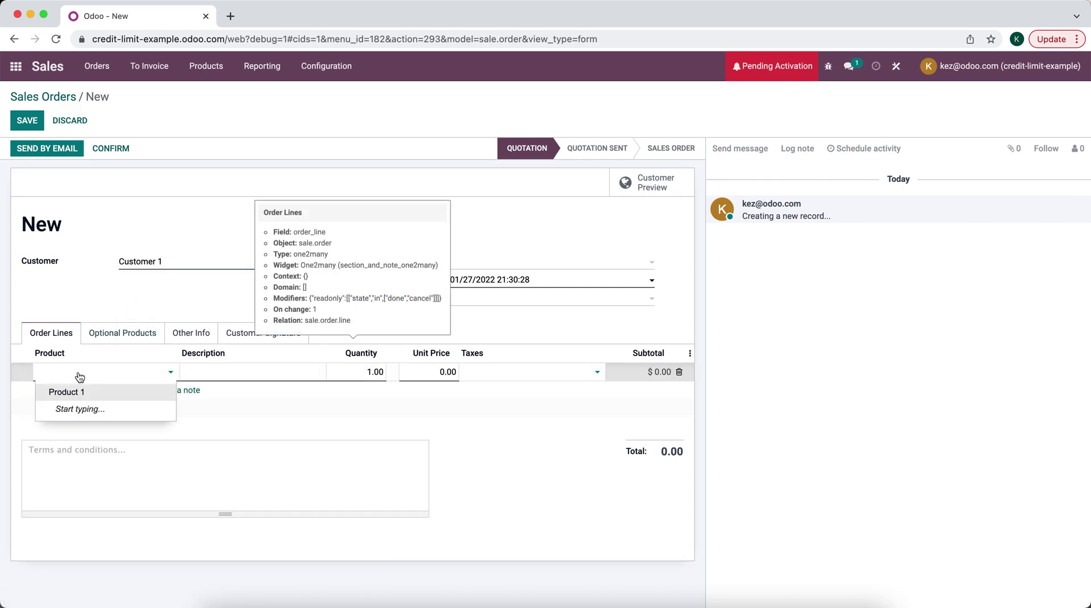
type("Product 1")
key("Return")
left_click(436, 371)
type("1001")
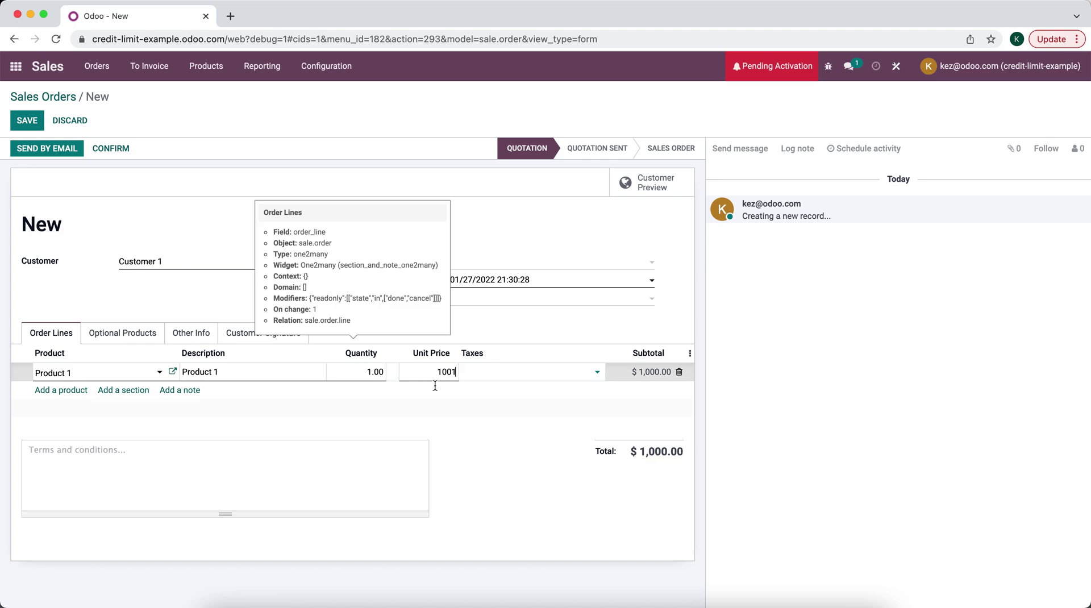
left_click(463, 436)
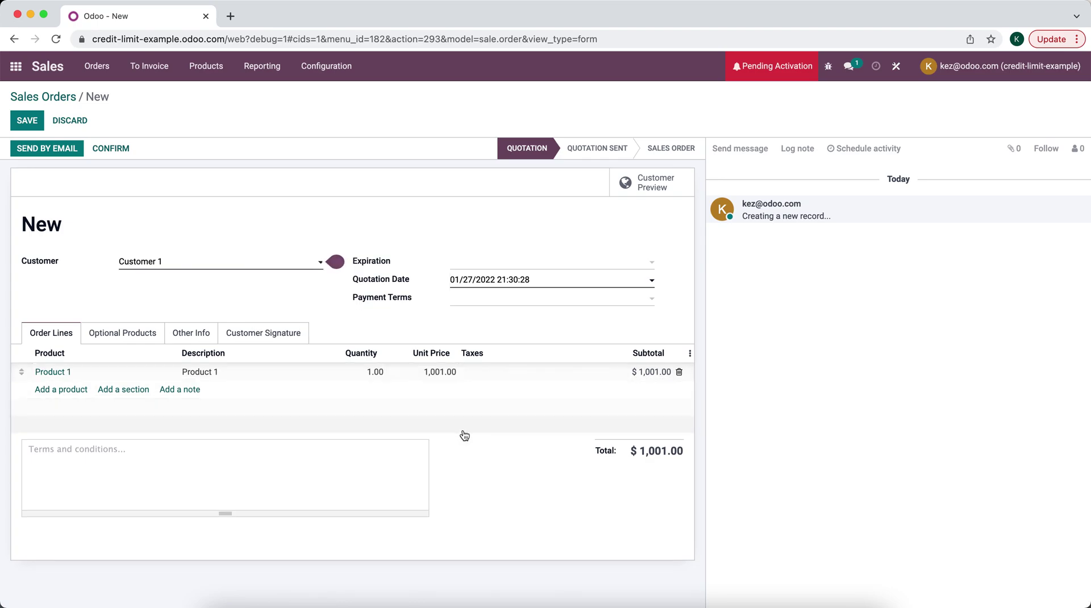
left_click(106, 150)
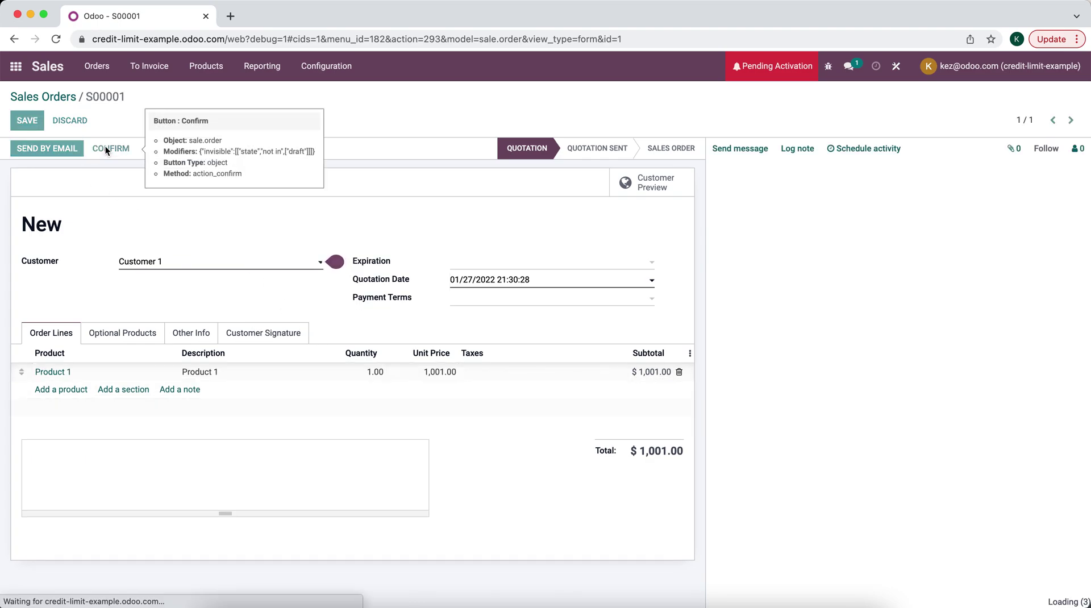
Step: Create and post a regular invoice for S00001, then open Customer 1's record
left_click(59, 153)
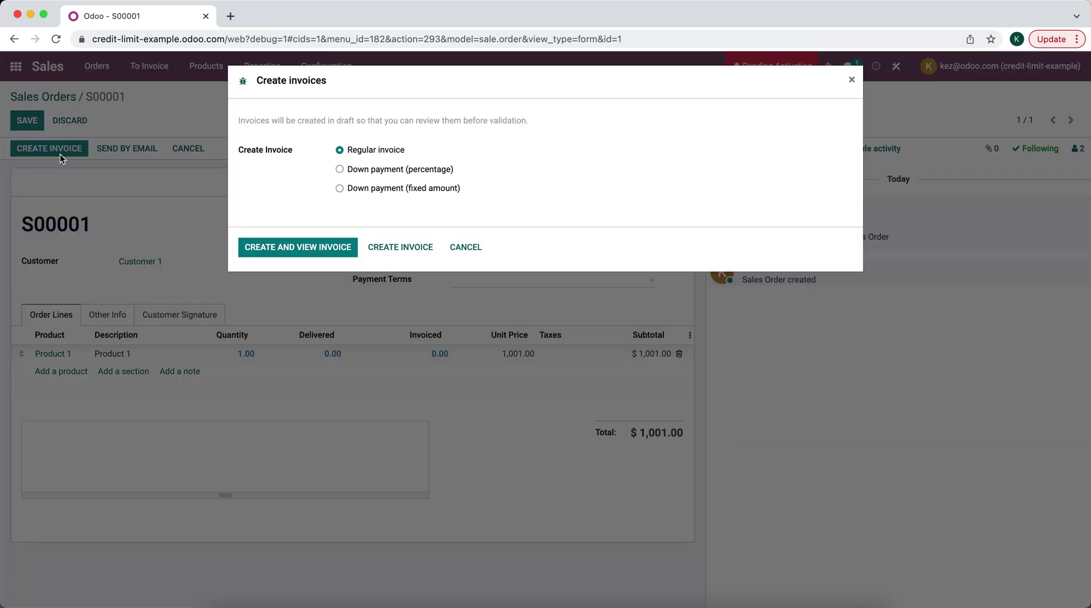
left_click(280, 250)
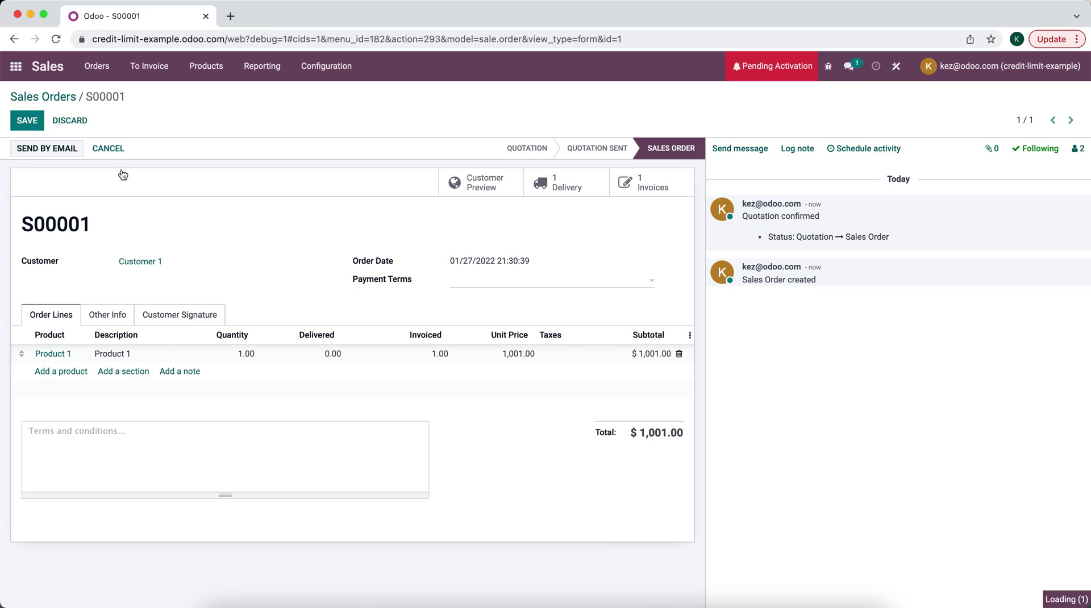
left_click(28, 146)
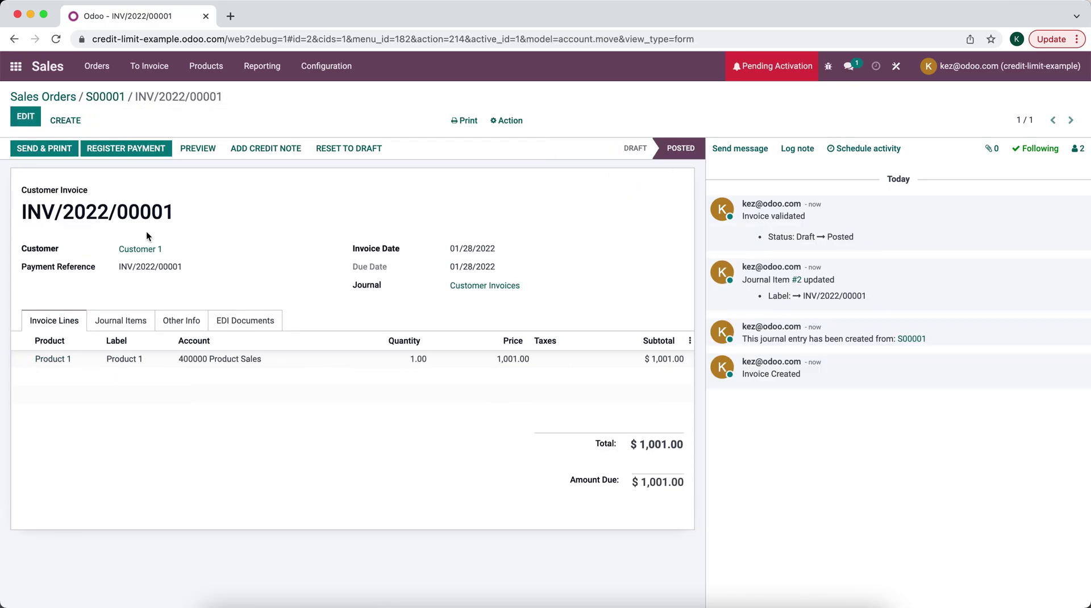
left_click(146, 246)
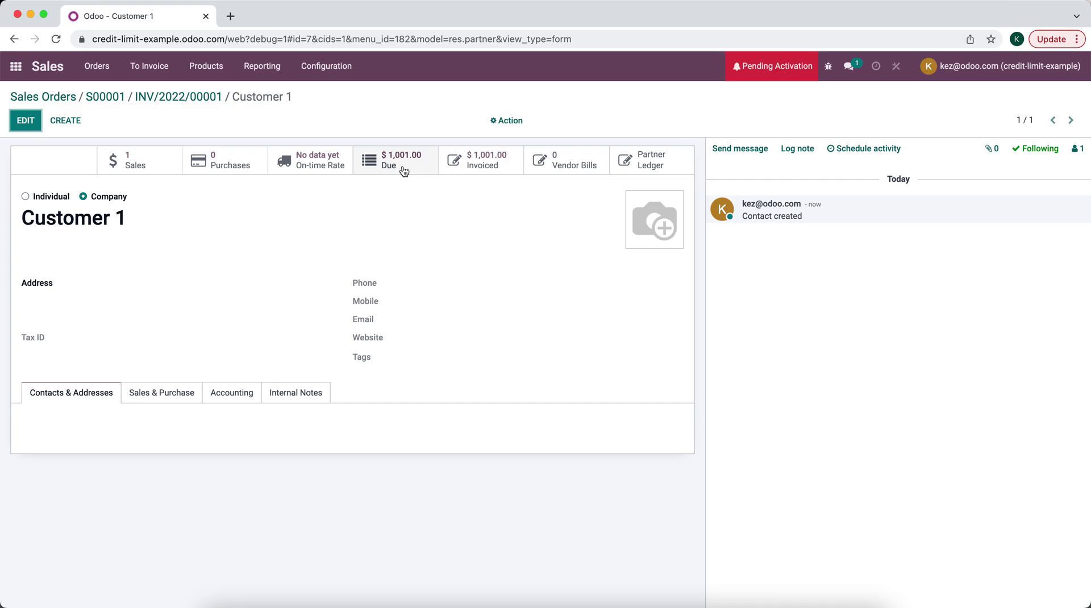
Step: Open Customer 1's record from the Sales customers list
left_click(16, 66)
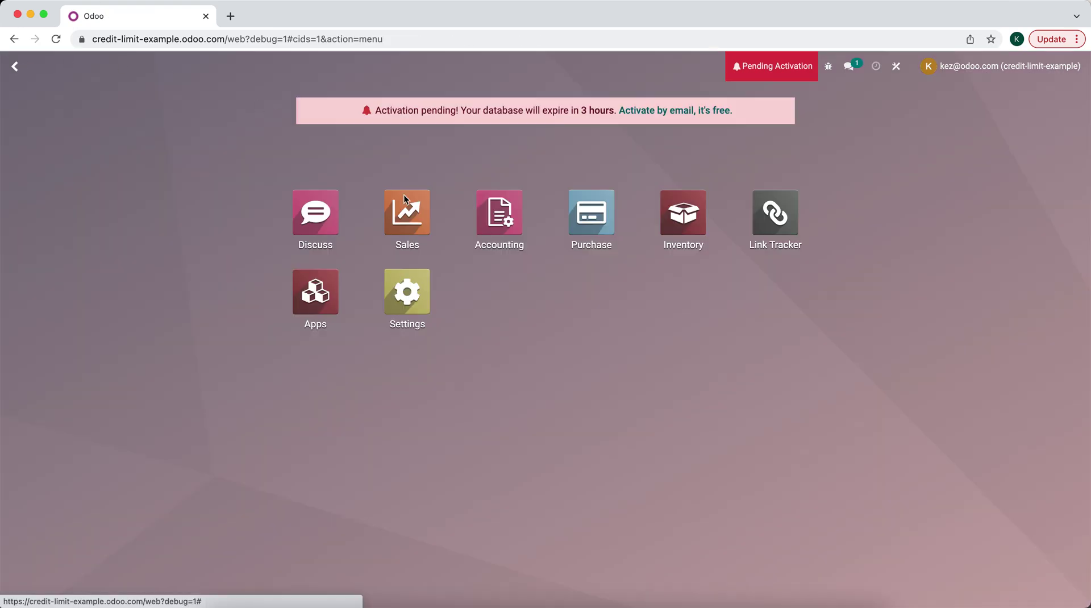
left_click(387, 215)
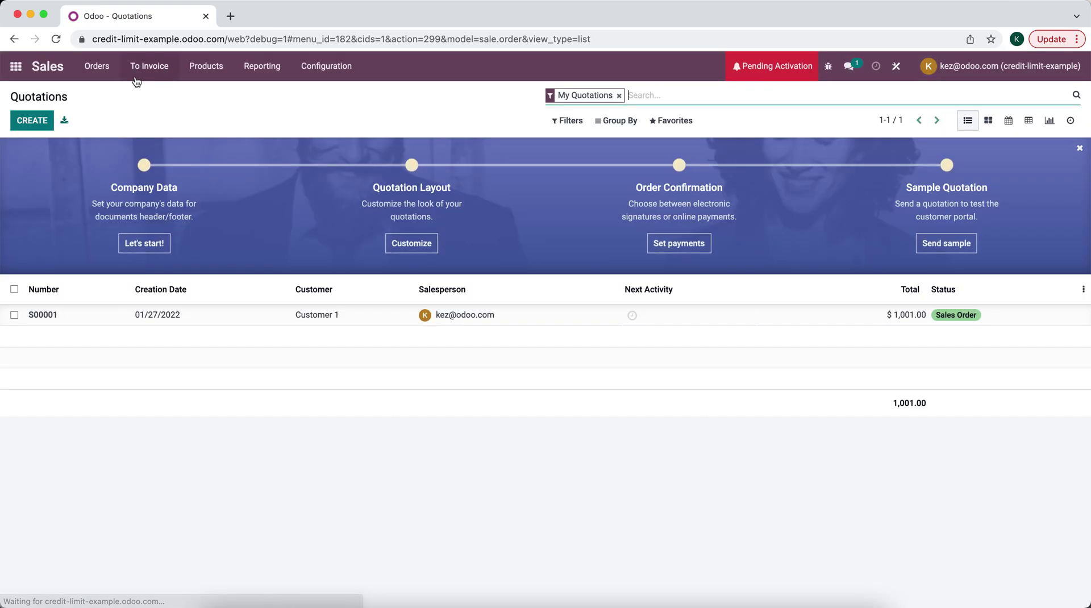
left_click(97, 65)
left_click(110, 144)
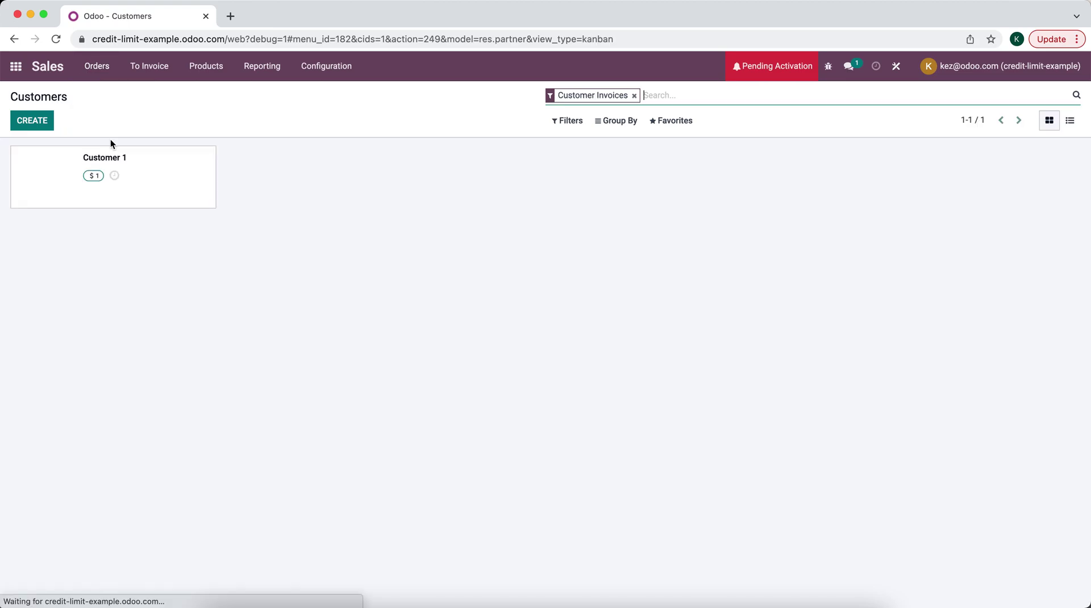
left_click(129, 200)
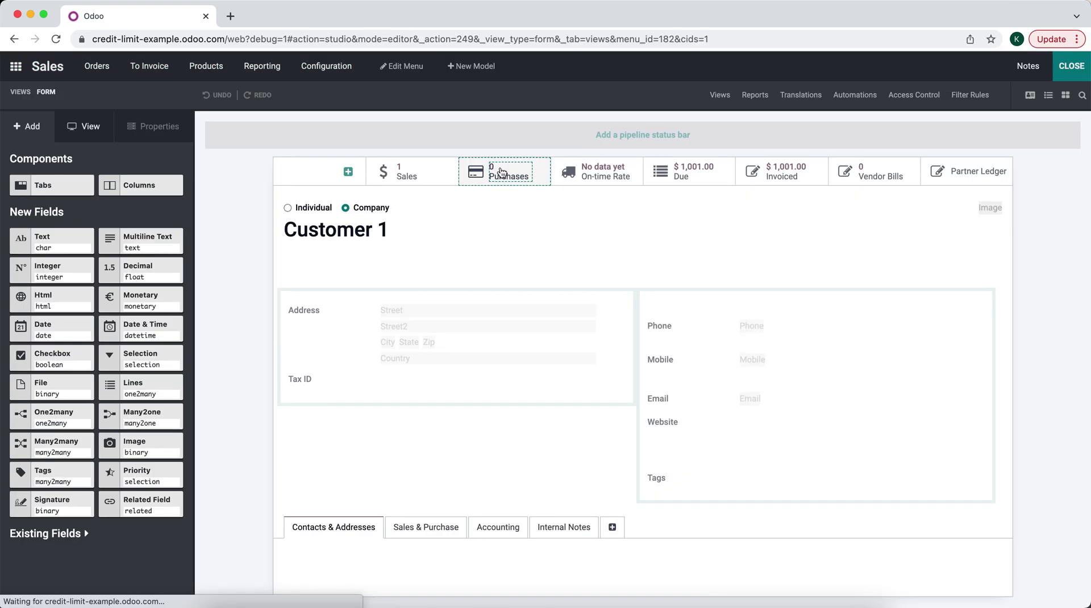
Step: In Studio, place the existing Credit Limit field below Tax ID on the contact form
left_click(63, 540)
scroll(63, 542, "down", 2)
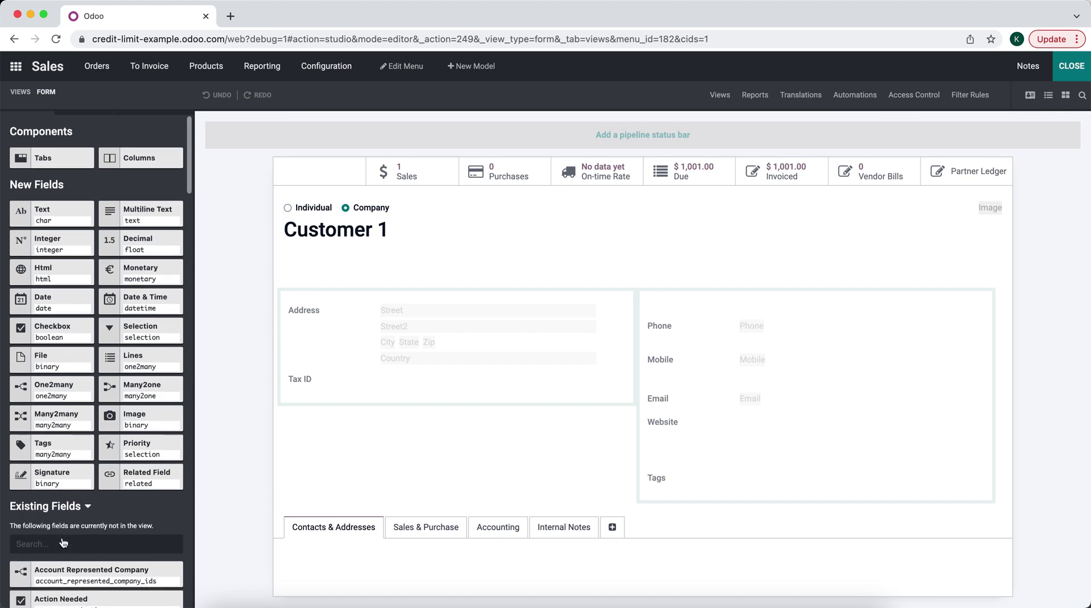
left_click(65, 526)
type("credit")
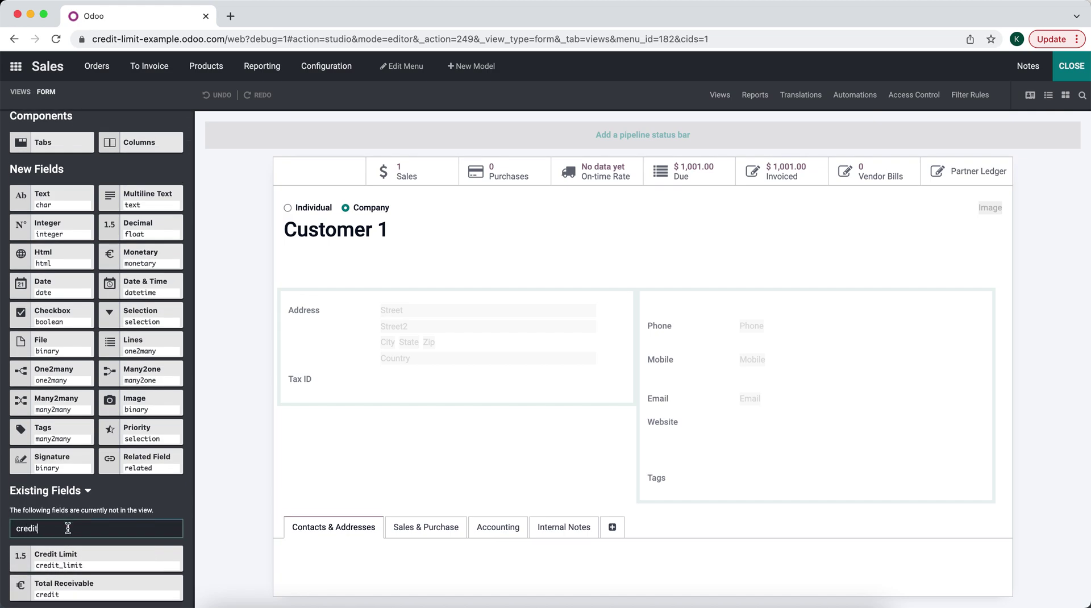
left_click_drag(63, 556, 339, 408)
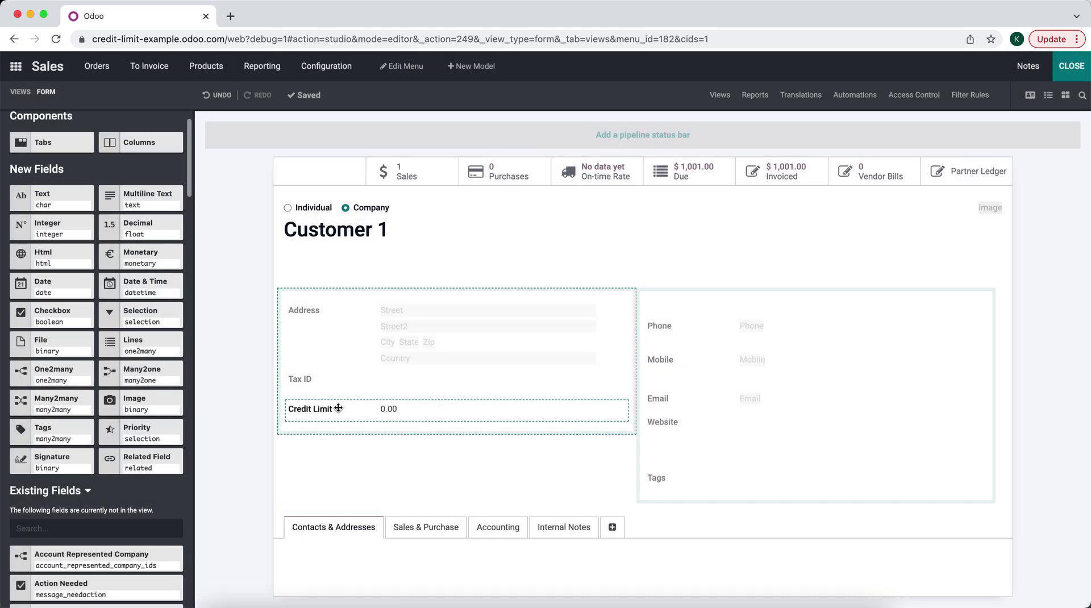
Step: Leave Studio, enter a 1,000.00 credit limit for Customer 1, and save
left_click(1058, 74)
left_click(25, 121)
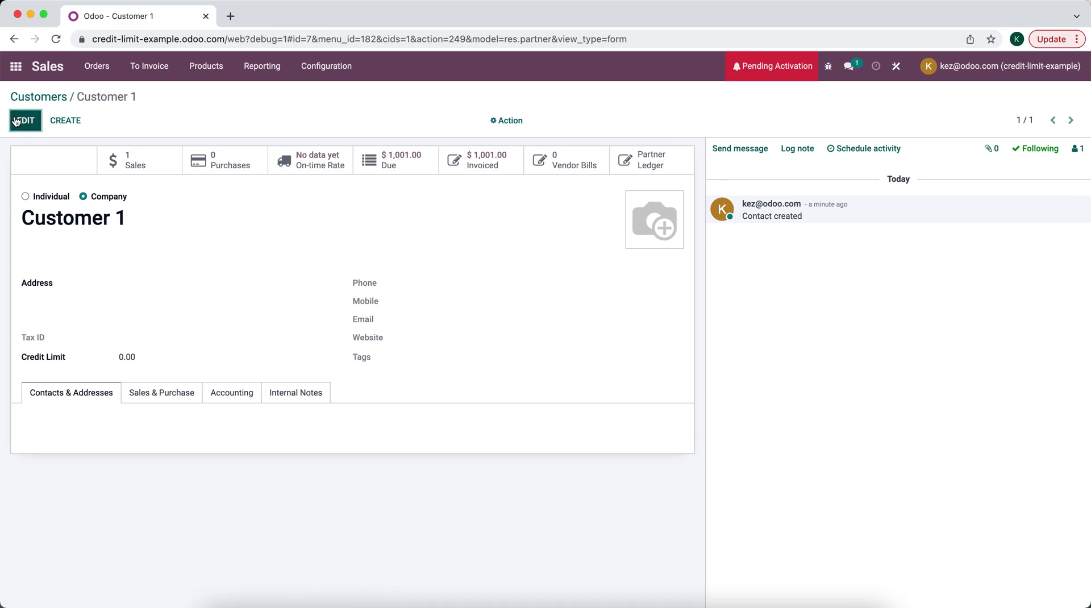
left_click(130, 358)
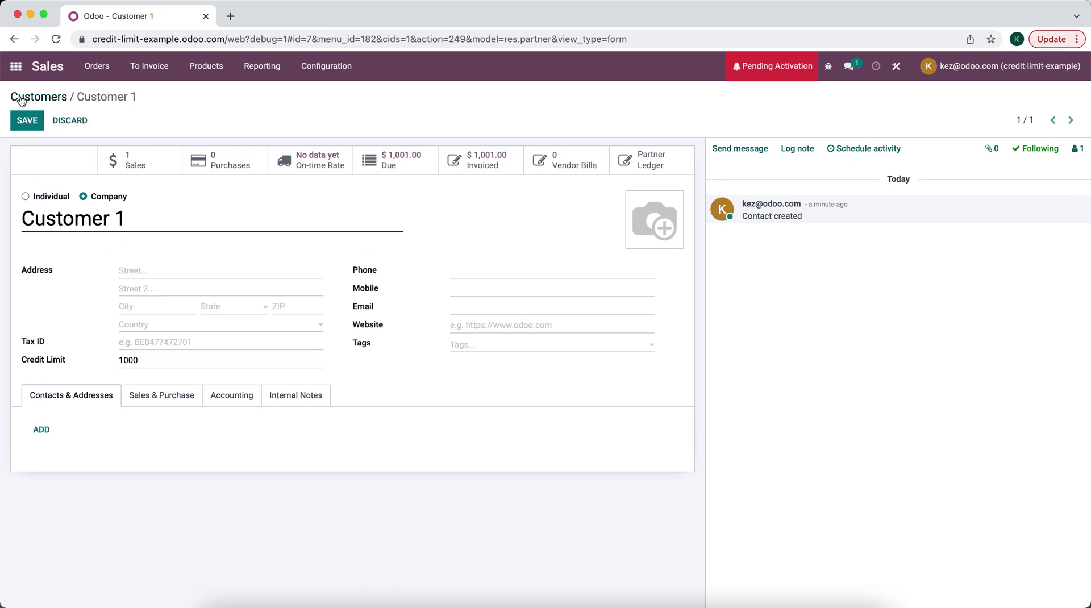
left_click(22, 120)
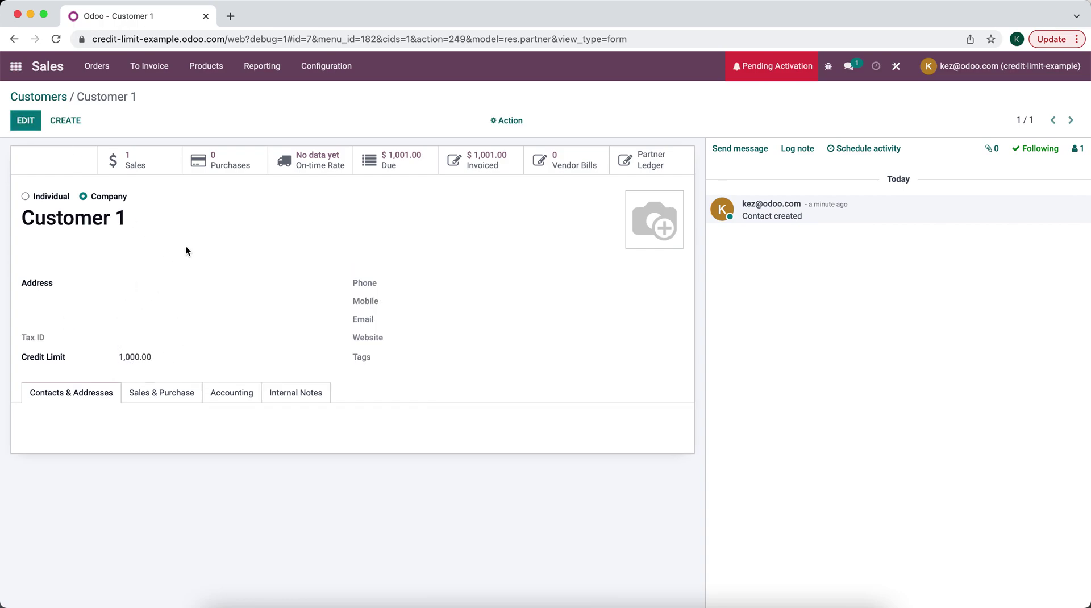
left_click(89, 64)
Step: Open order S00001 in Studio and drop a Related Field below Customer
left_click(104, 108)
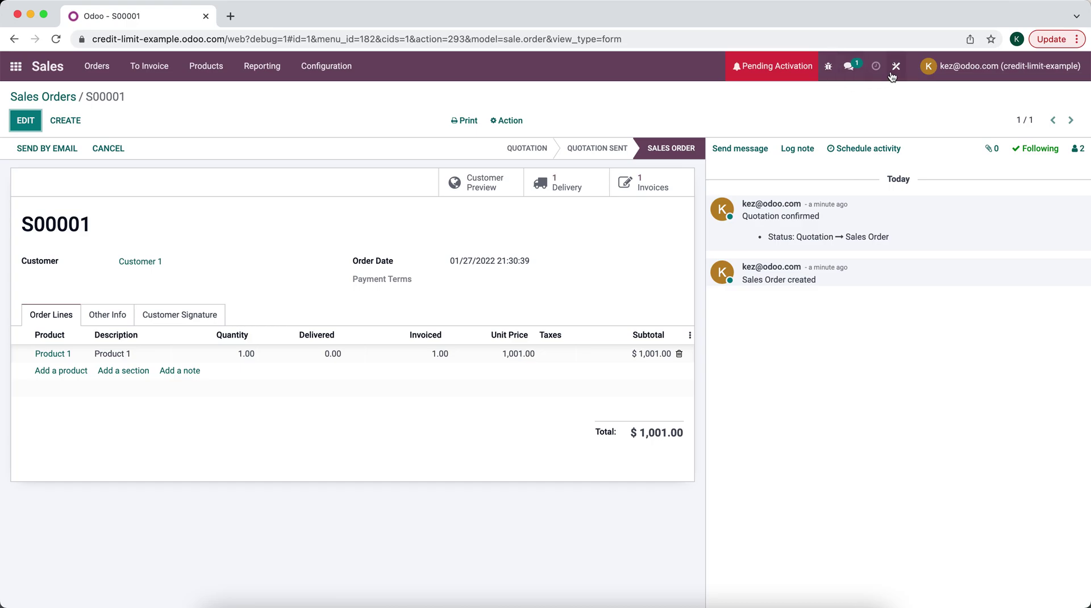
left_click(892, 74)
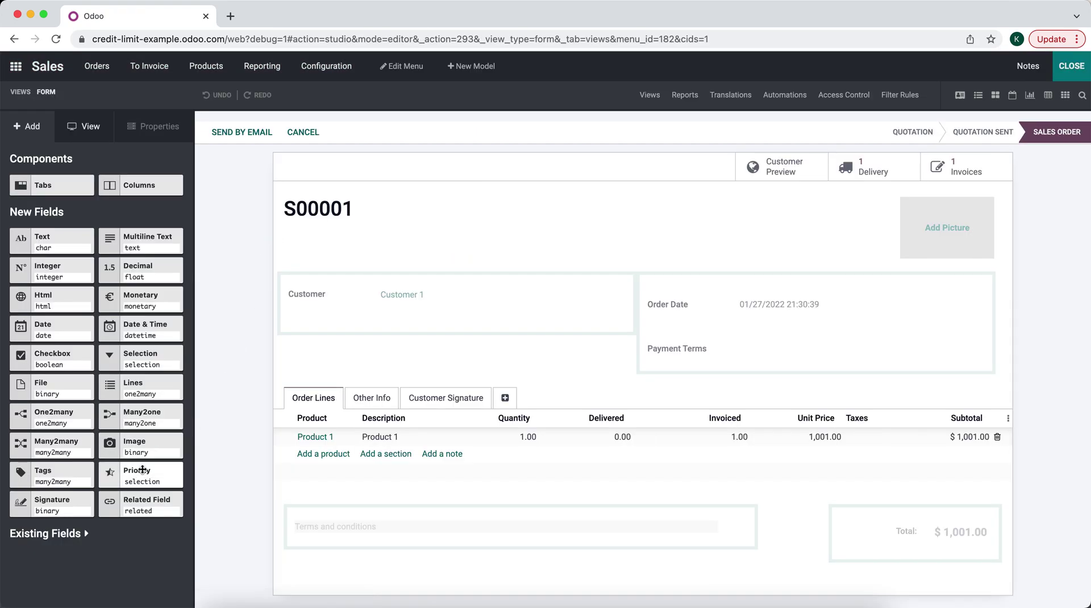
left_click_drag(135, 500, 346, 321)
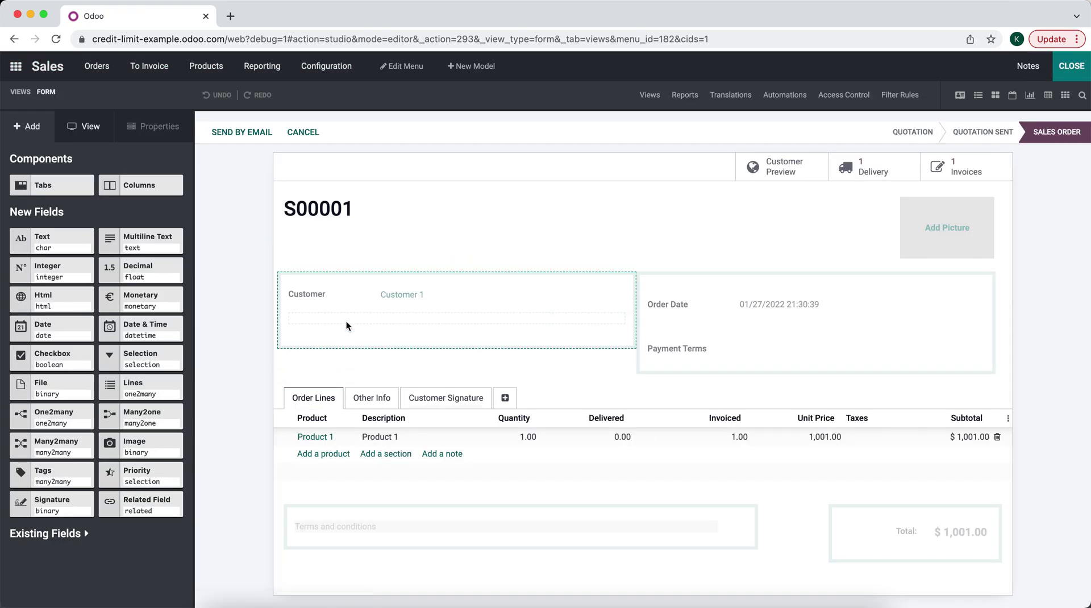
Step: Relate the field to Customer > Credit Limit and label it 'Credit Limit'
left_click(499, 140)
type("custom")
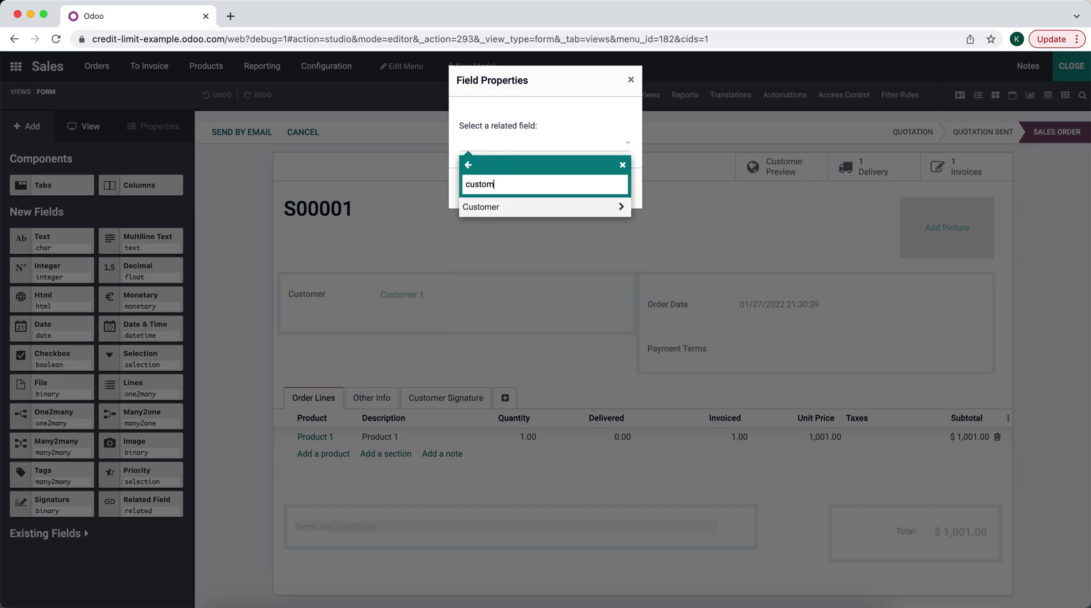
left_click(493, 207)
type("credit")
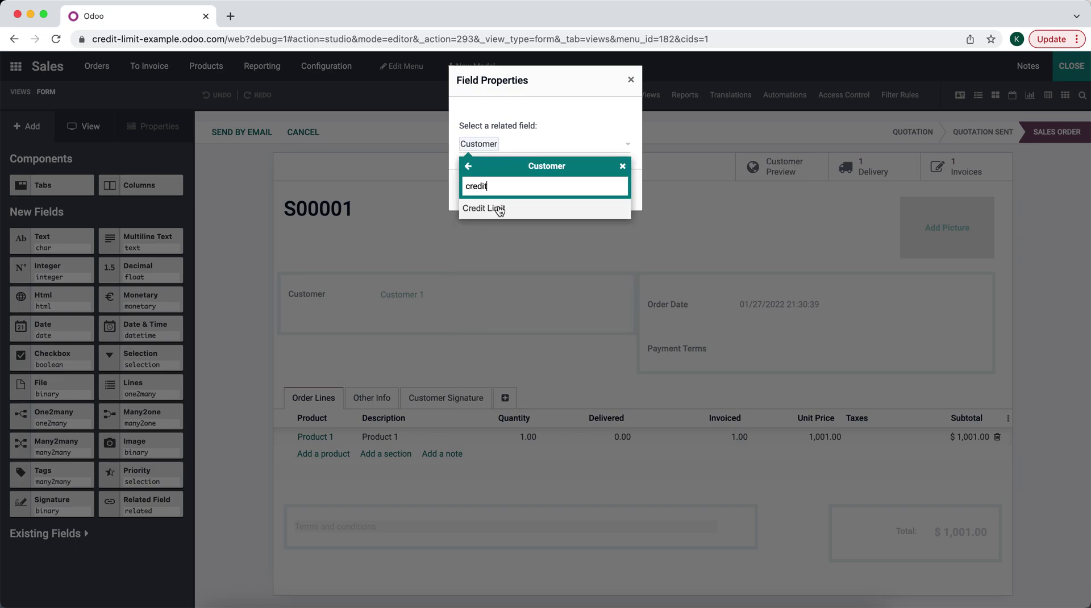
left_click(499, 209)
left_click(484, 190)
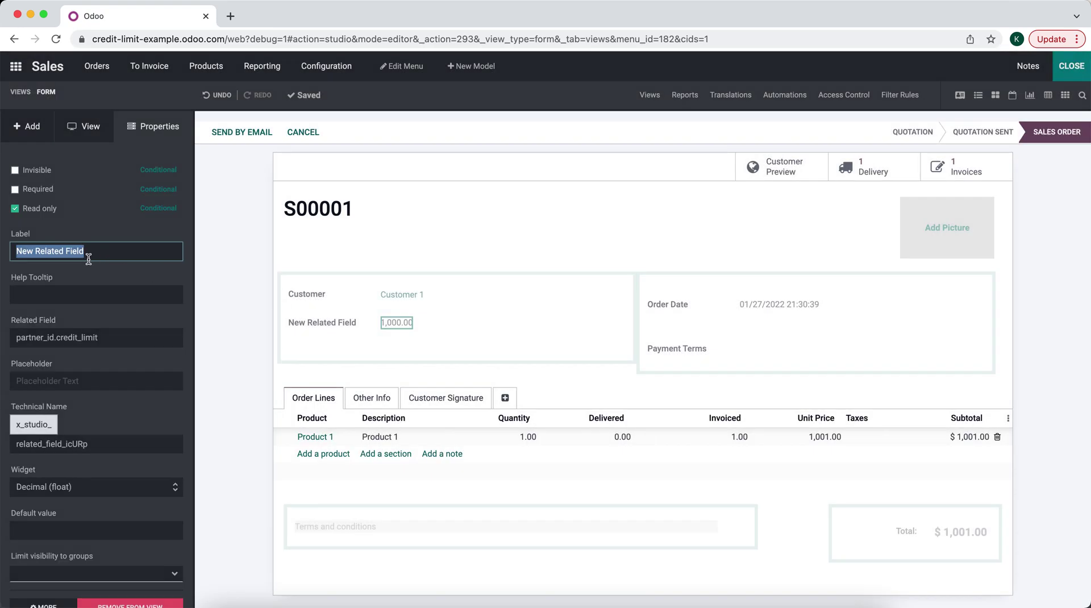
type("Credit Limit")
key("Return")
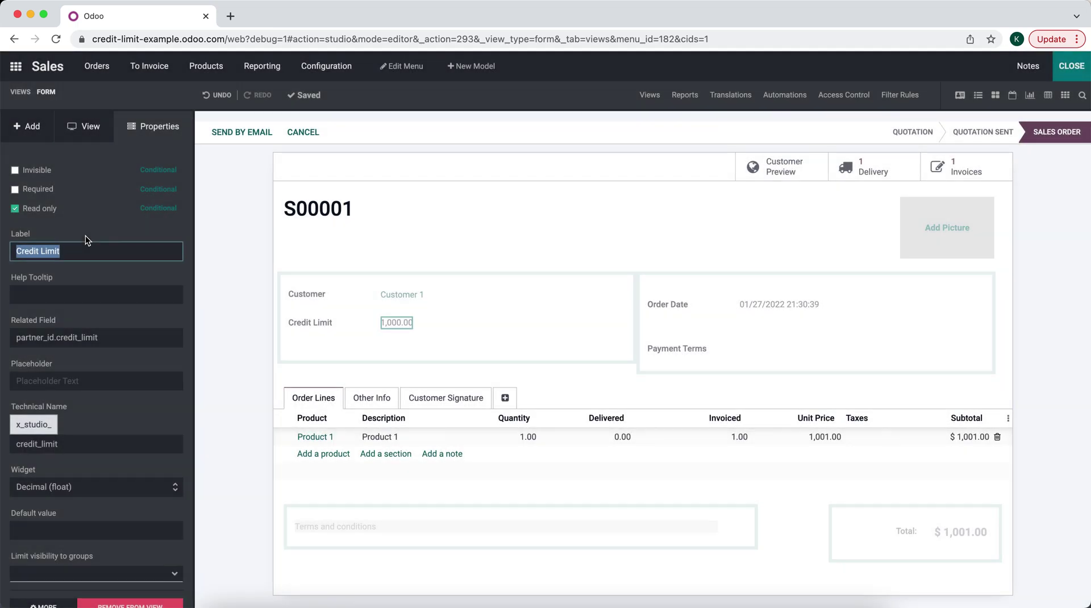
left_click(25, 127)
Step: Add a Related Field below Credit Limit linked to Customer > Total Due, labelled 'Total Due'
left_click_drag(141, 505, 323, 357)
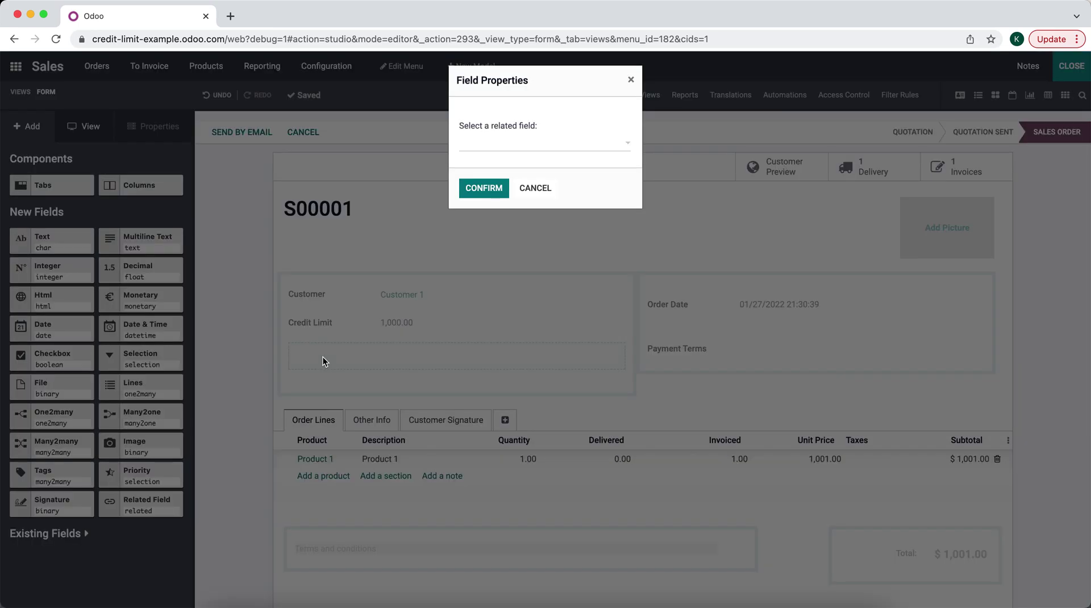
left_click(530, 148)
type("cust")
left_click(519, 208)
type("total")
left_click(499, 209)
left_click(484, 190)
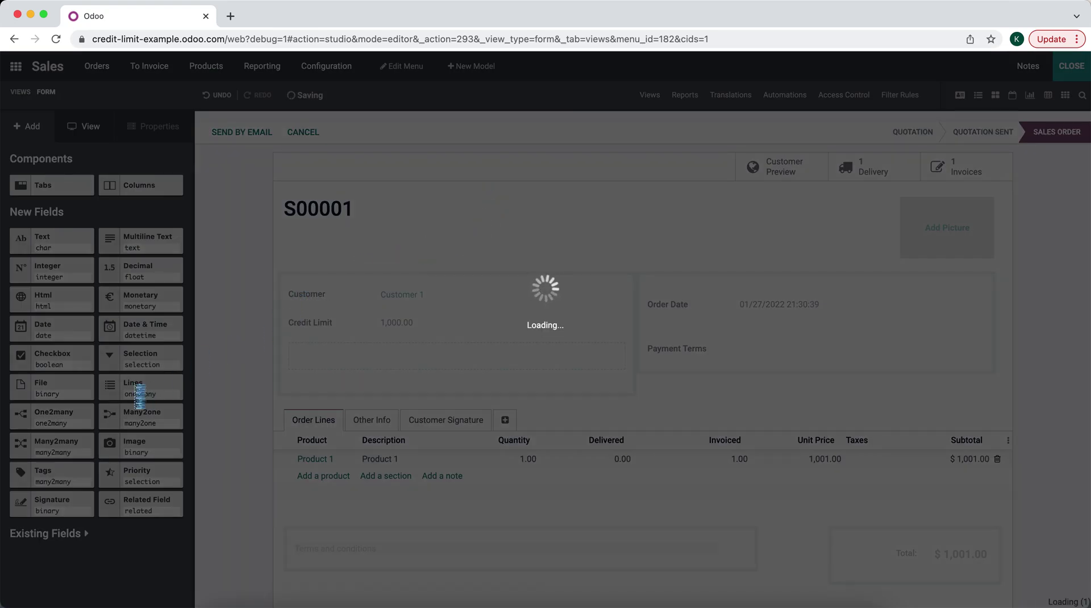
type("Total Due")
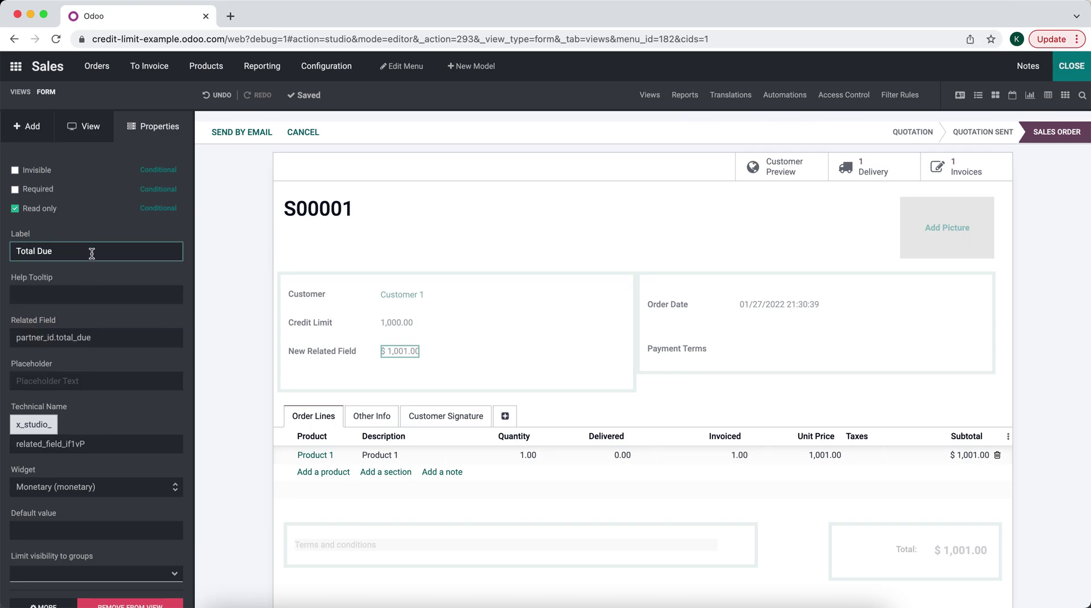
key("Return")
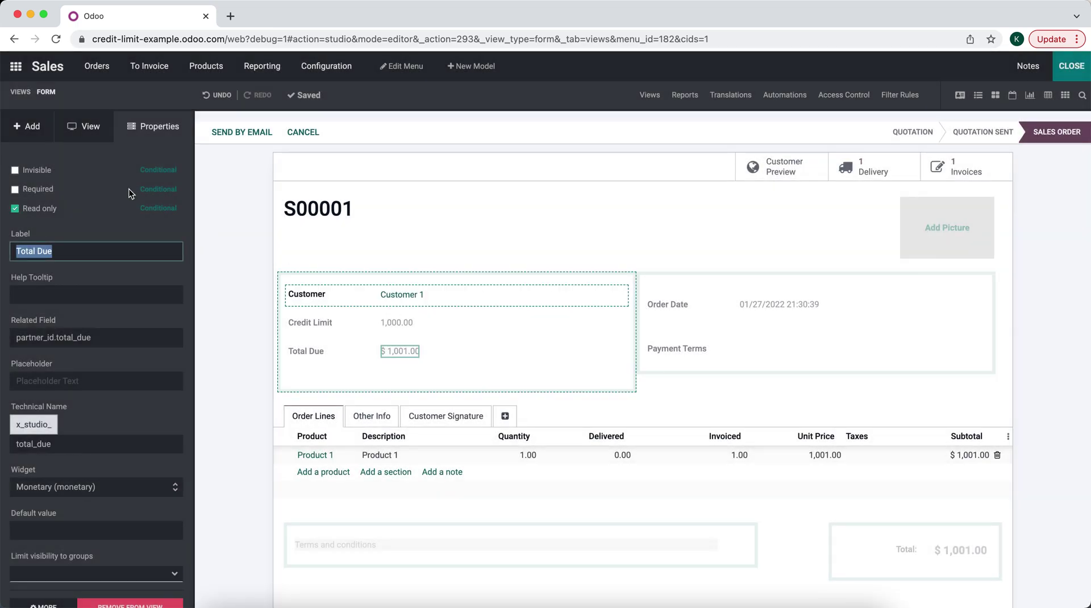
left_click(26, 126)
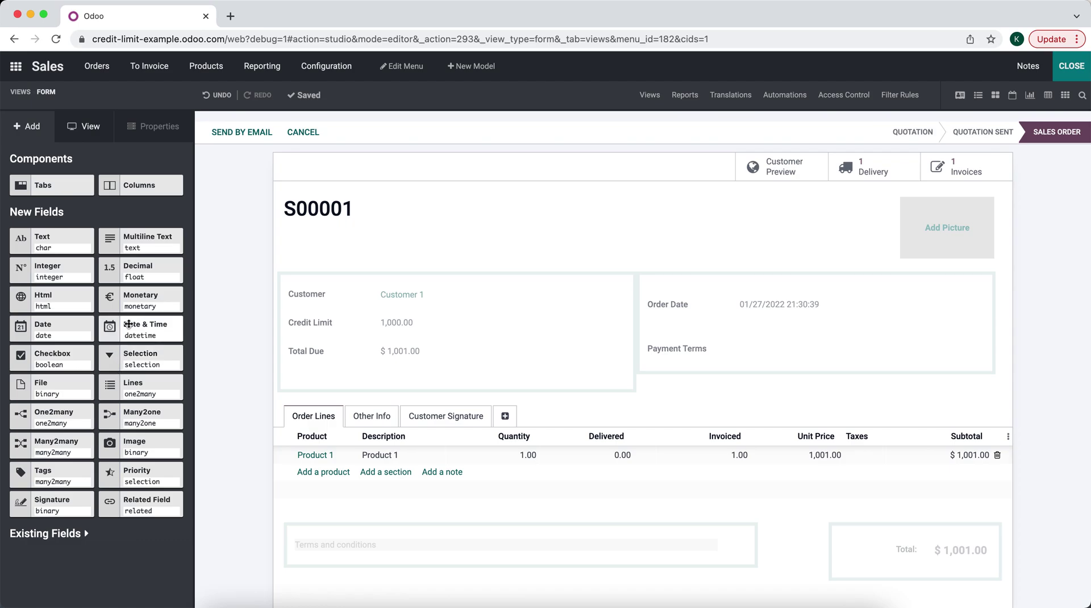
Step: Add a checkbox field below Total Due labelled 'Sell'
left_click_drag(50, 365, 324, 327)
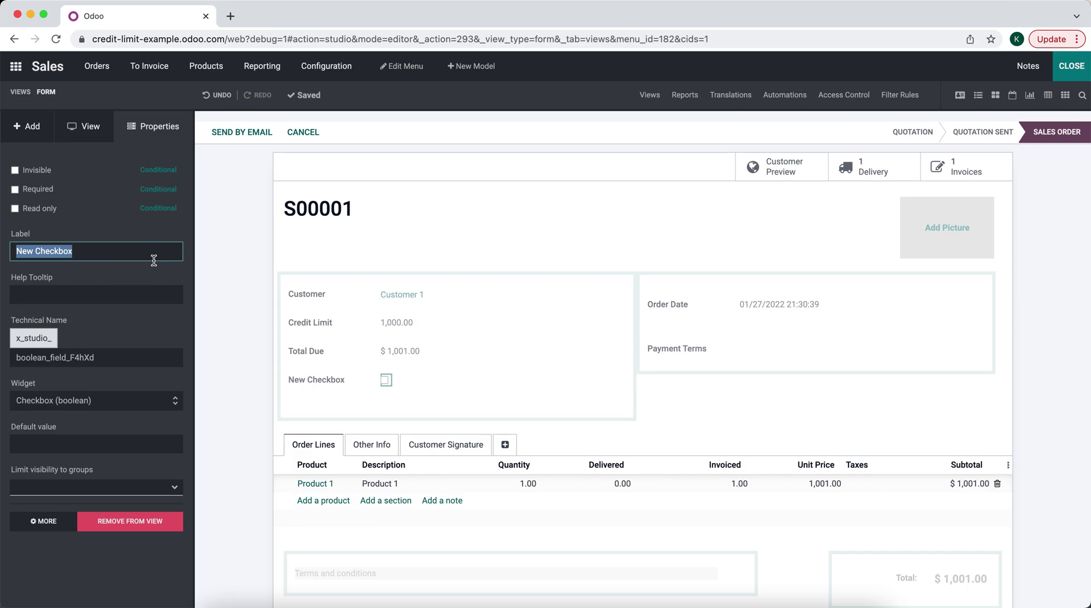
type("sell")
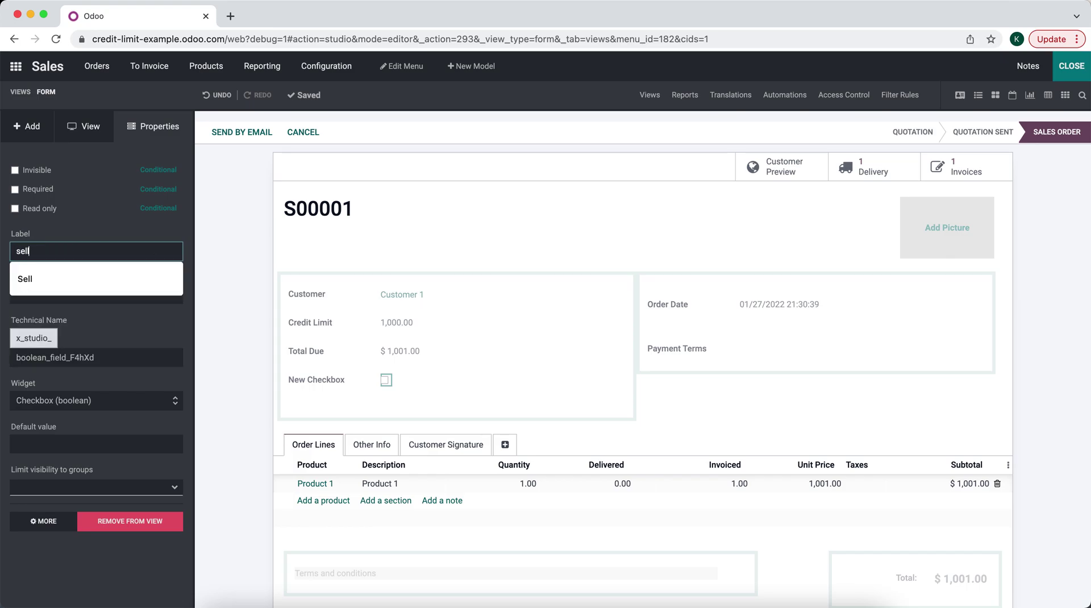
left_click(132, 275)
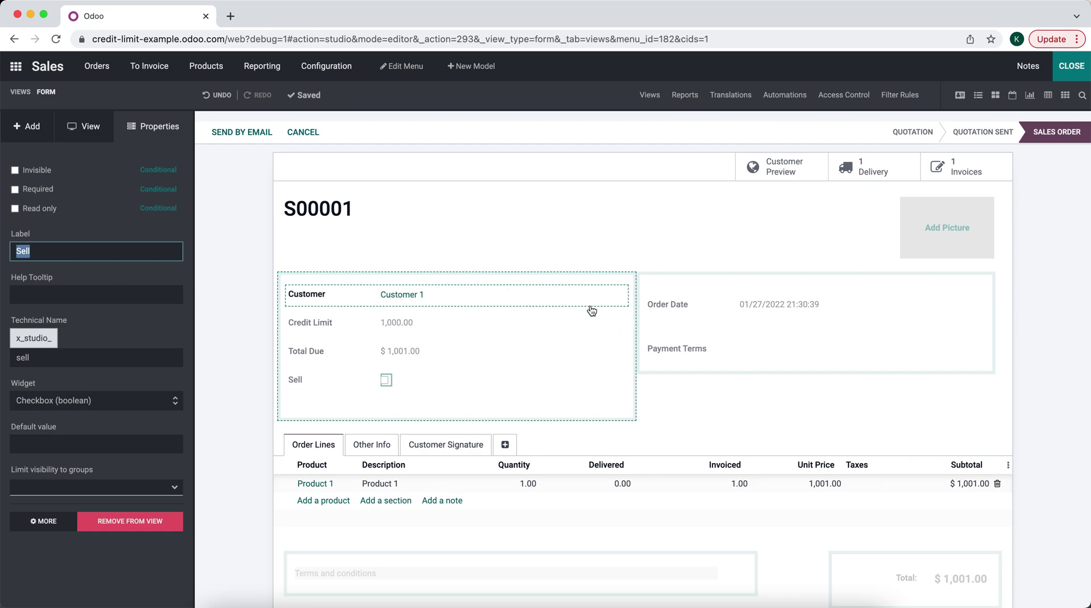
left_click(1064, 230)
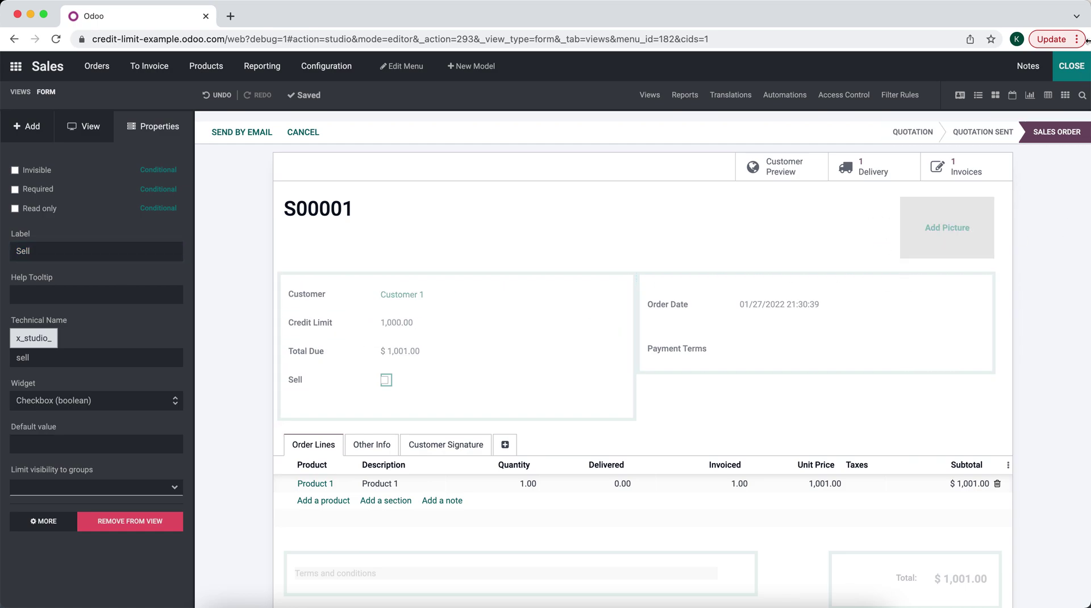
Step: Exit Studio and start a new record in Settings > Automated Actions, found via 'auto'
left_click(1072, 66)
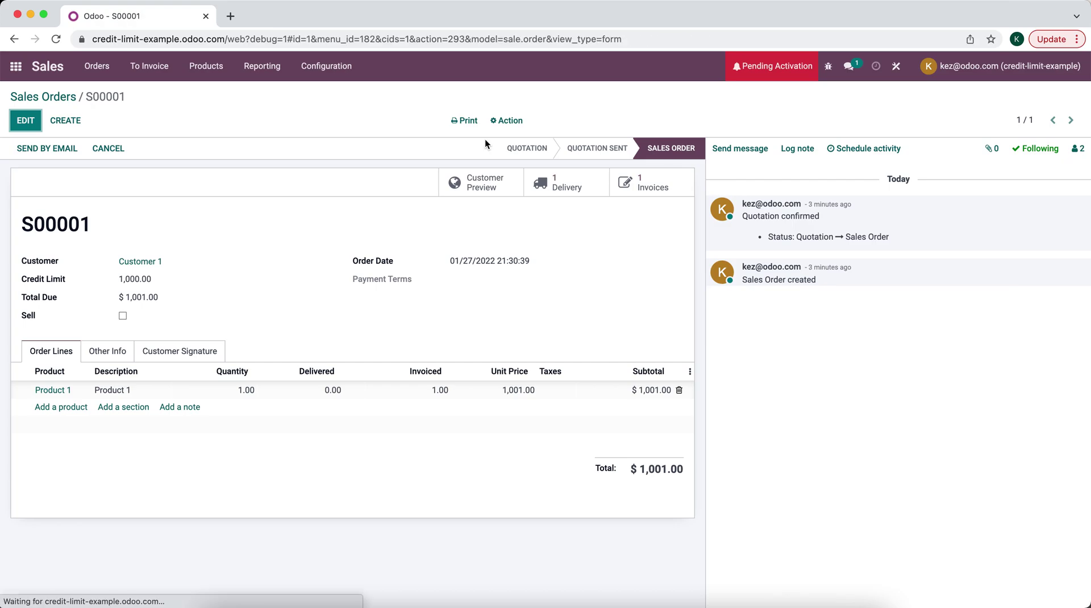
left_click(16, 75)
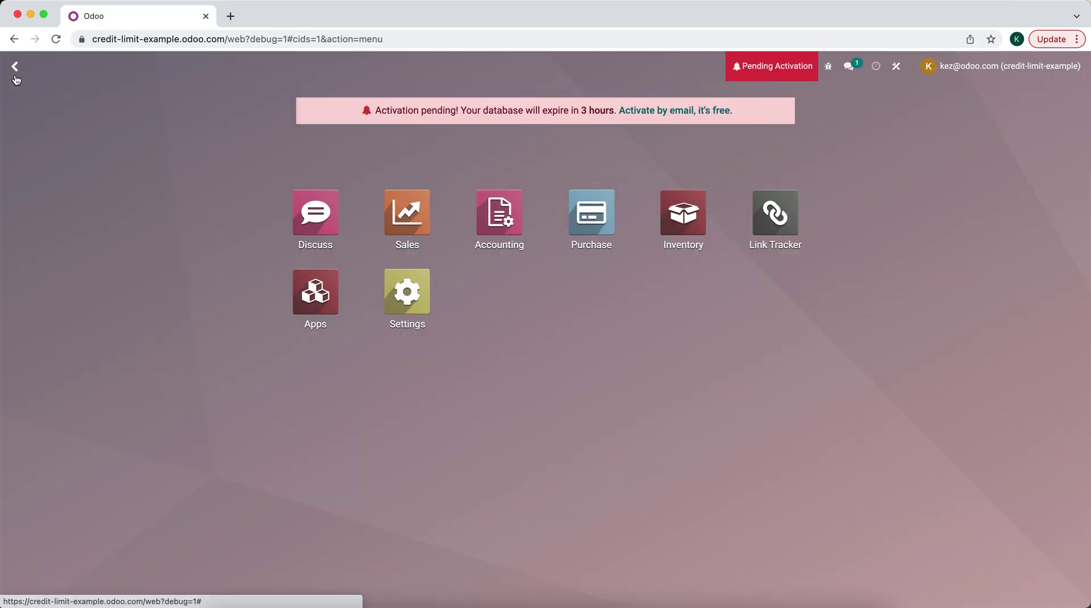
type("auto")
left_click(568, 218)
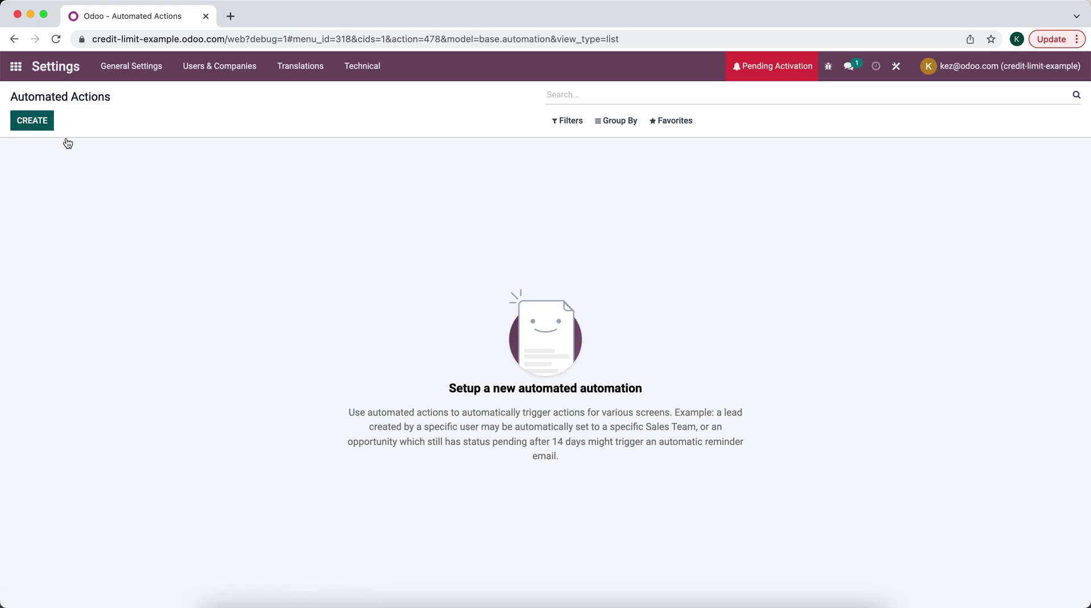
left_click(22, 125)
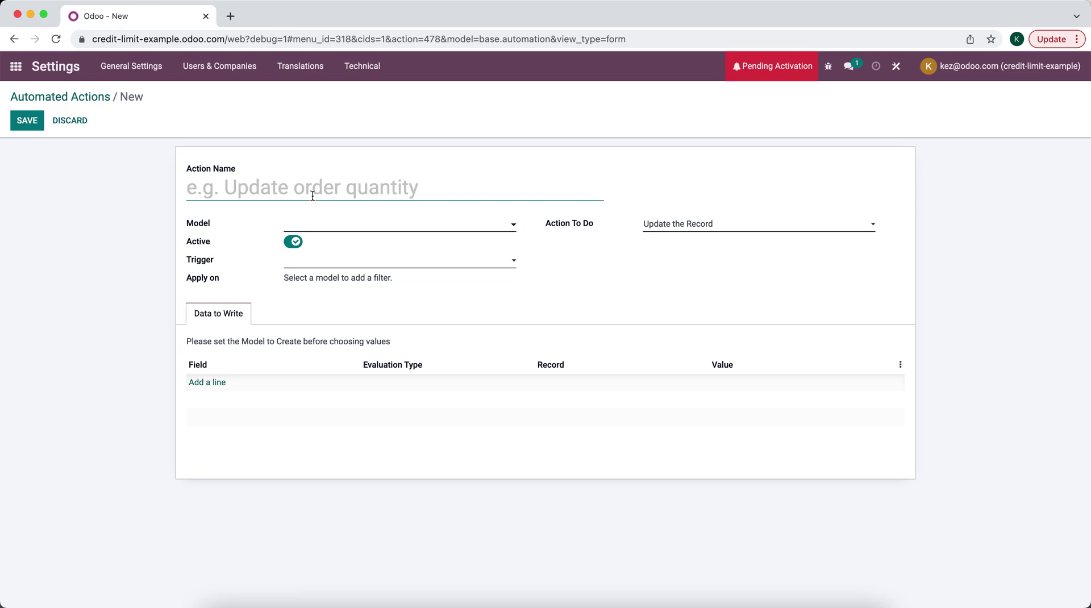
Step: Name the automated action Credit Limit and target the Sales Order model
type("Credit Limit")
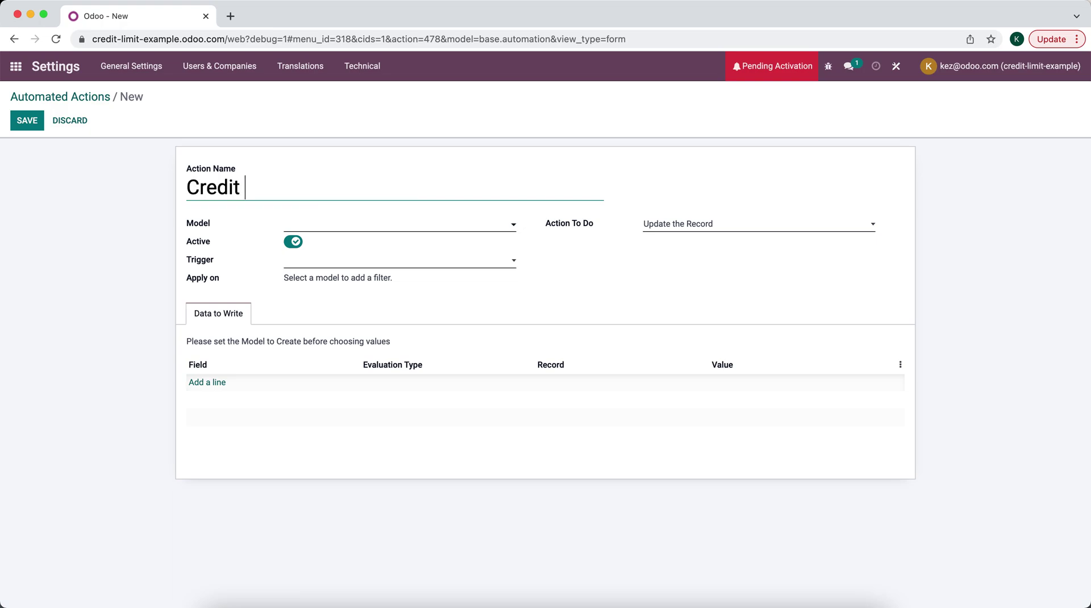
left_click(353, 223)
type("sale order")
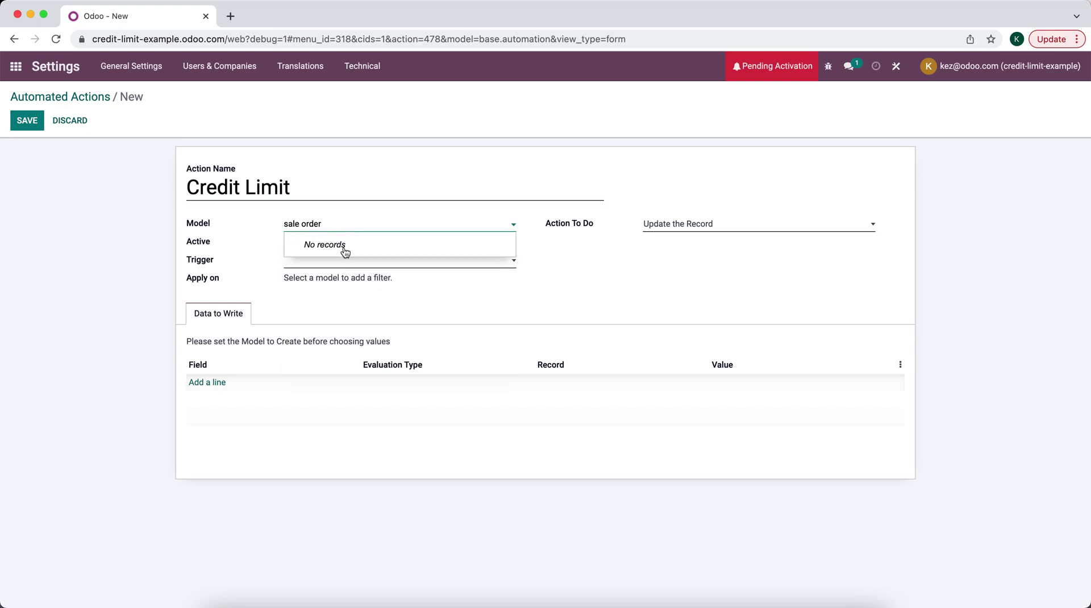
key("BackSpace")
key("BackSpace")
key("BackSpace")
key("BackSpace")
key("BackSpace")
key("BackSpace")
key("BackSpace")
key("BackSpace")
type("le.or")
left_click(338, 244)
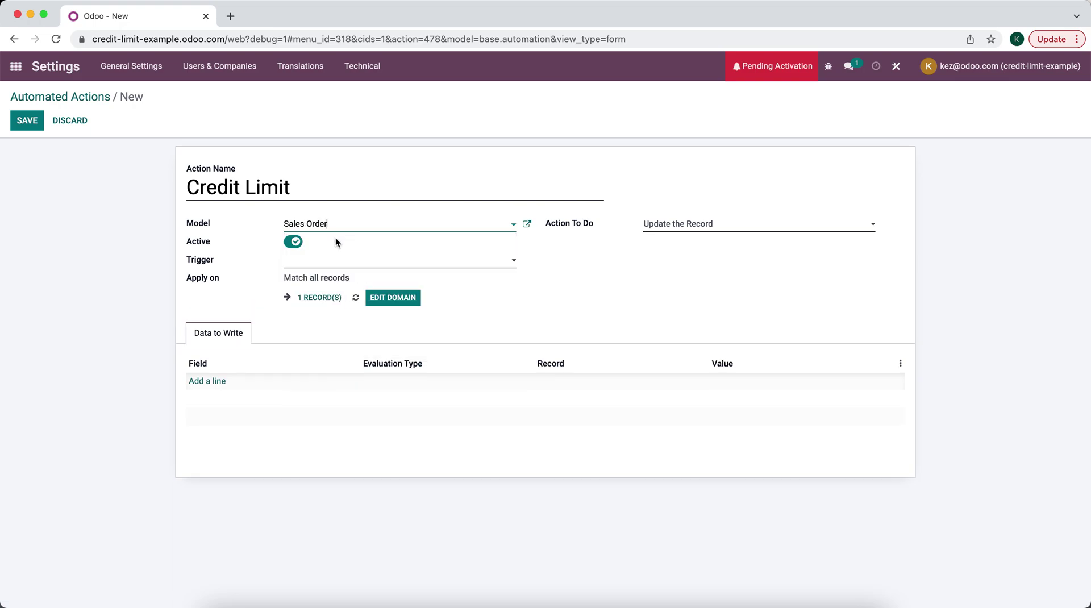
Step: Make it execute Python code on creation and update, with the default code cleared
left_click(698, 229)
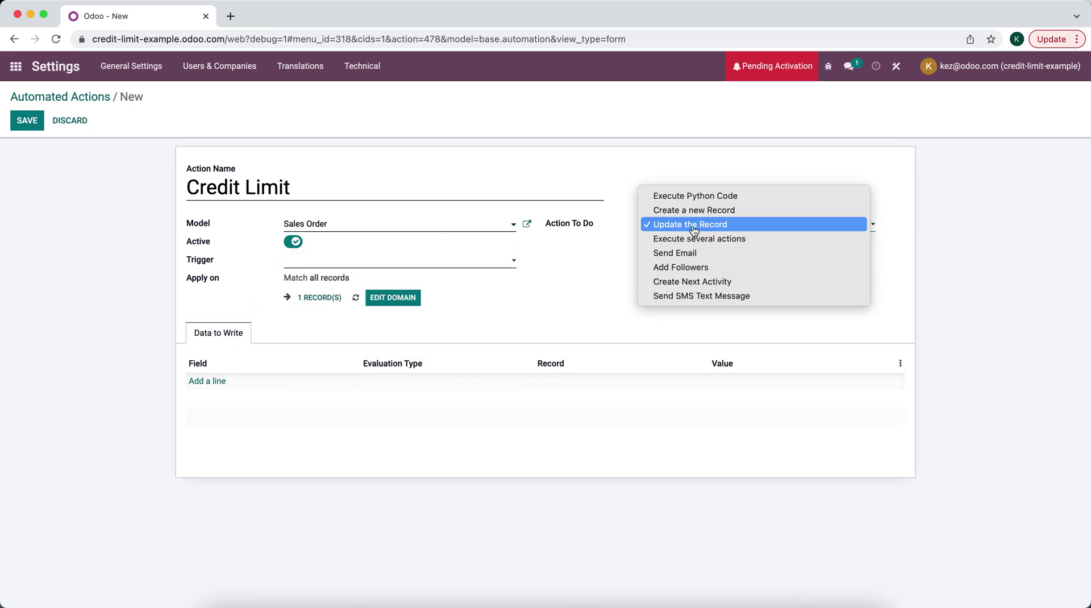
left_click(706, 198)
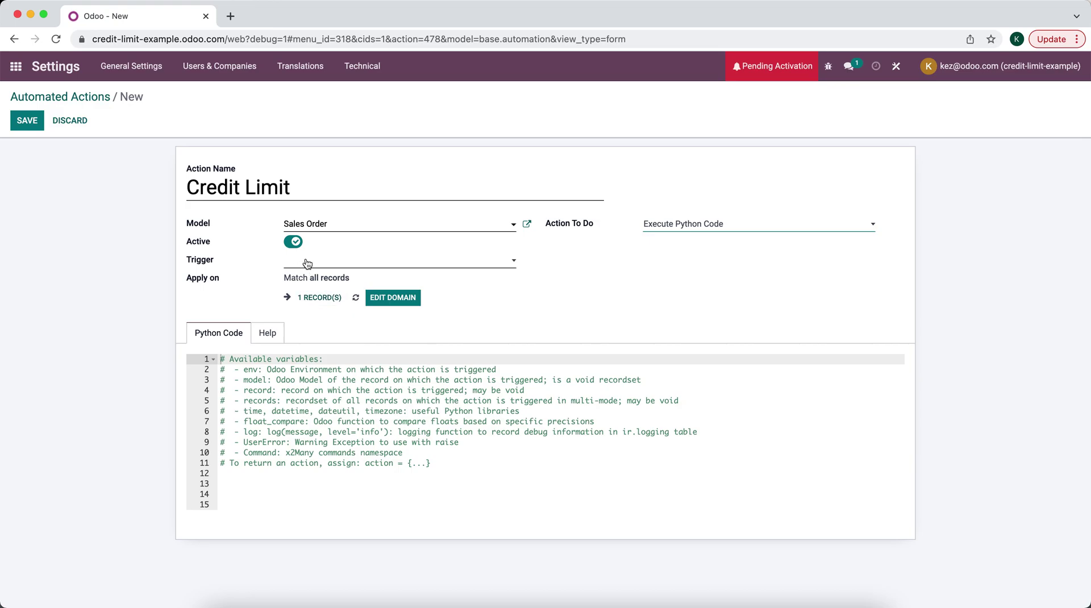
left_click(307, 263)
left_click(317, 290)
left_click(314, 450)
key("ctrl+a")
key("BackSpace")
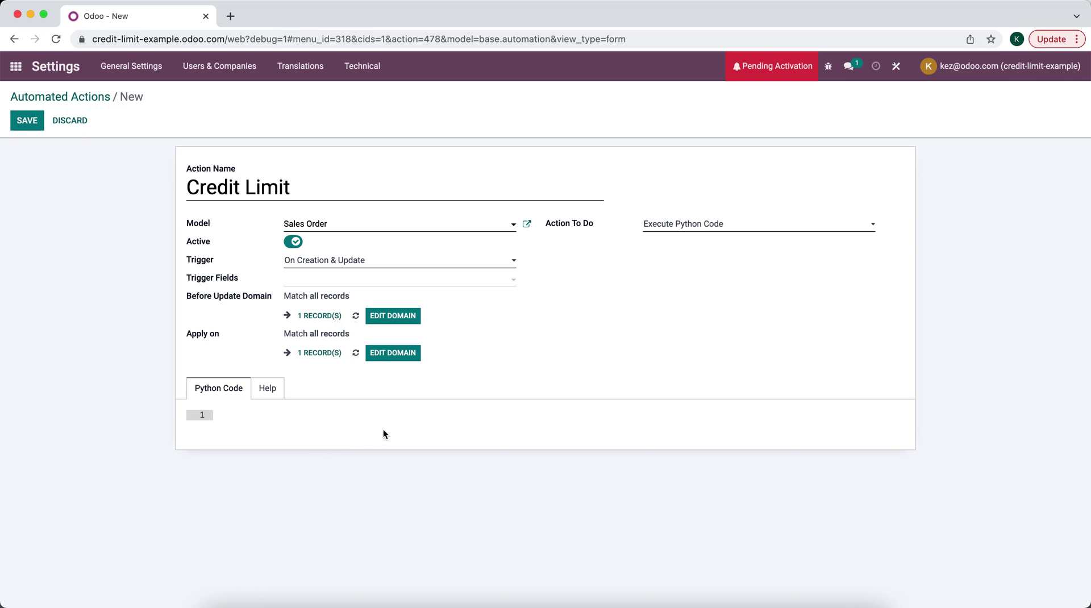
Step: Write code setting x_studio_sell when x_studio_total_due >= x_studio_credit_limit
type("if record['x_studio_total_due")
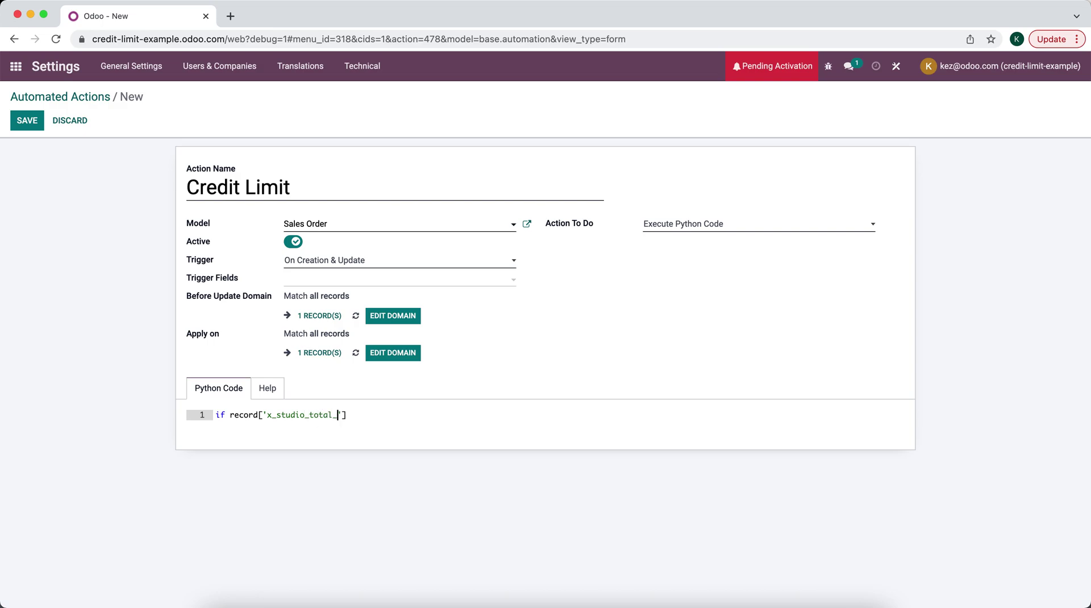
key("End")
type(">= record['x_studio_credit_l")
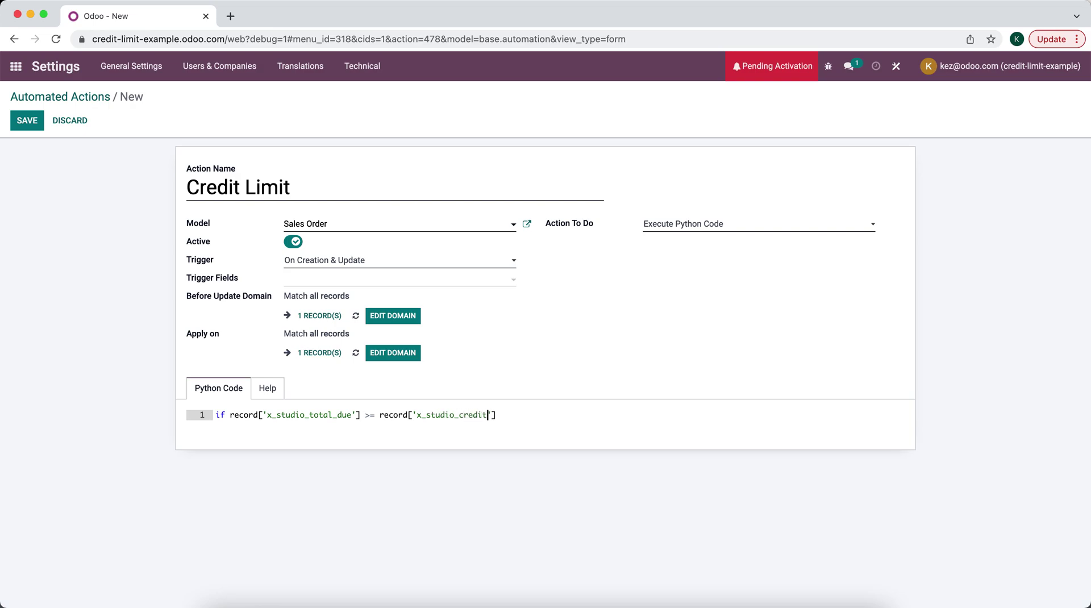
type("imit']:")
key("Return")
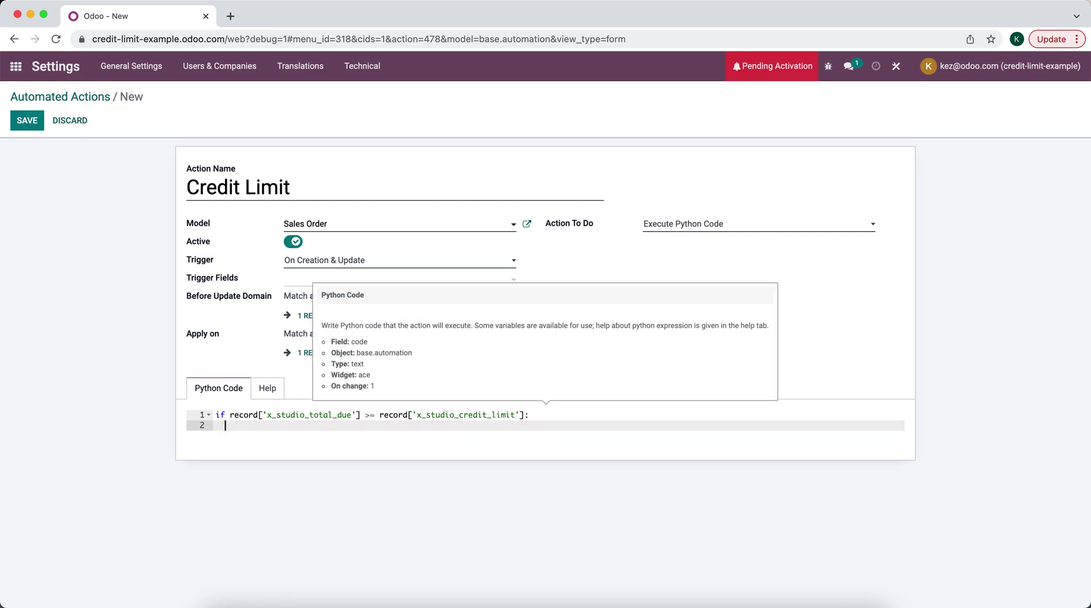
type("record[")
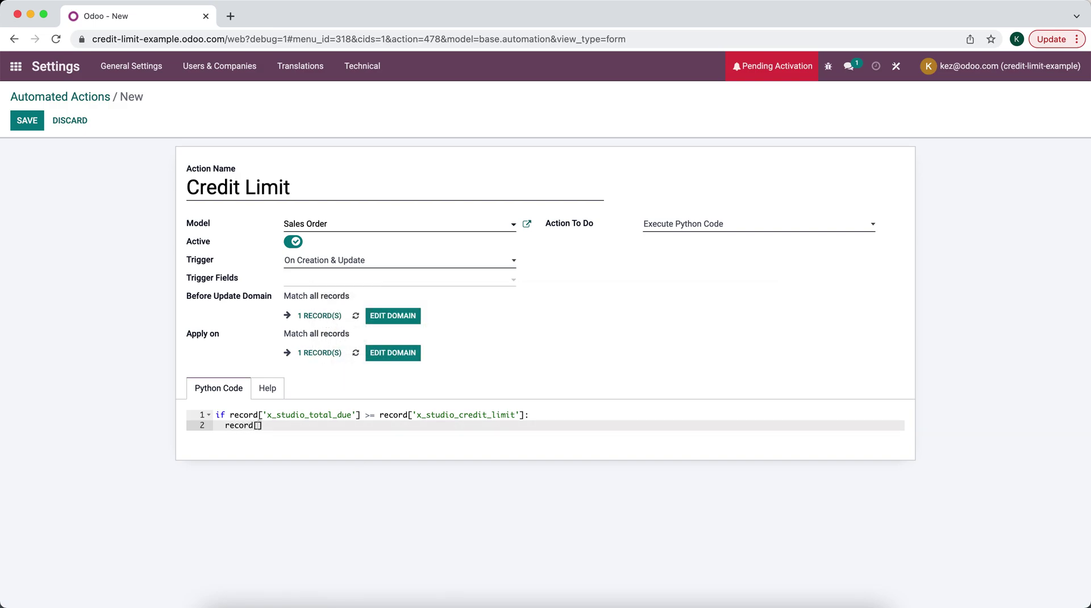
type("'x_studio_sell")
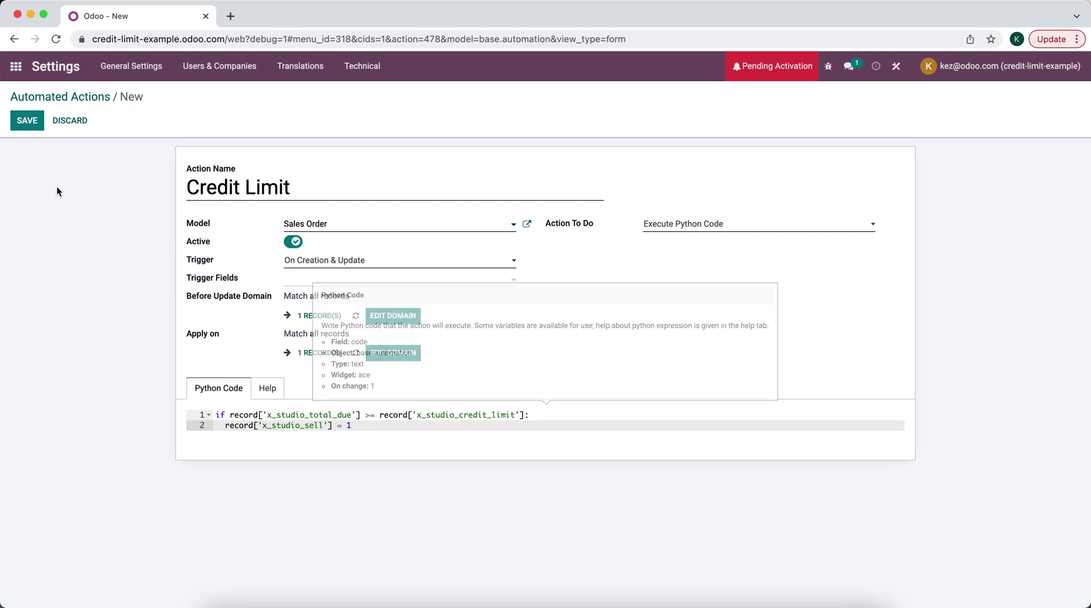
Step: Save the Credit Limit action and go to the Sales app
left_click(27, 126)
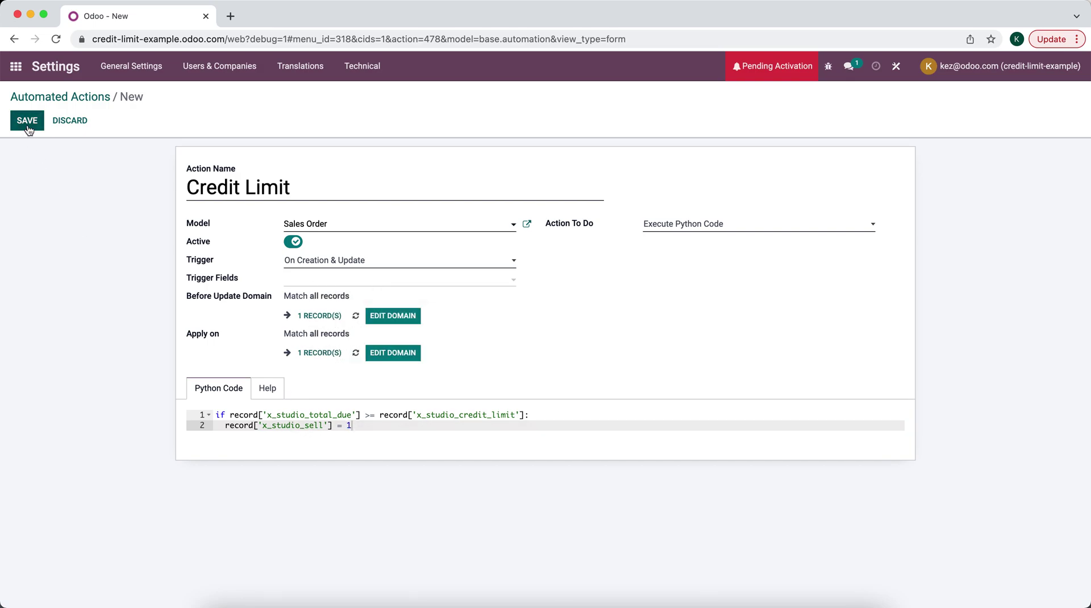
left_click(16, 66)
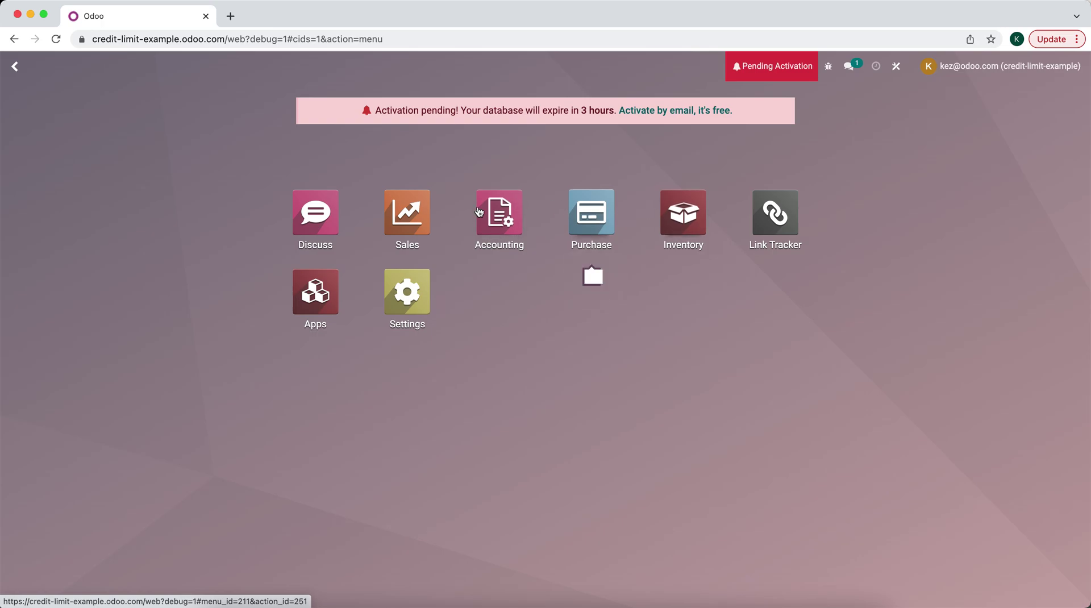
left_click(427, 217)
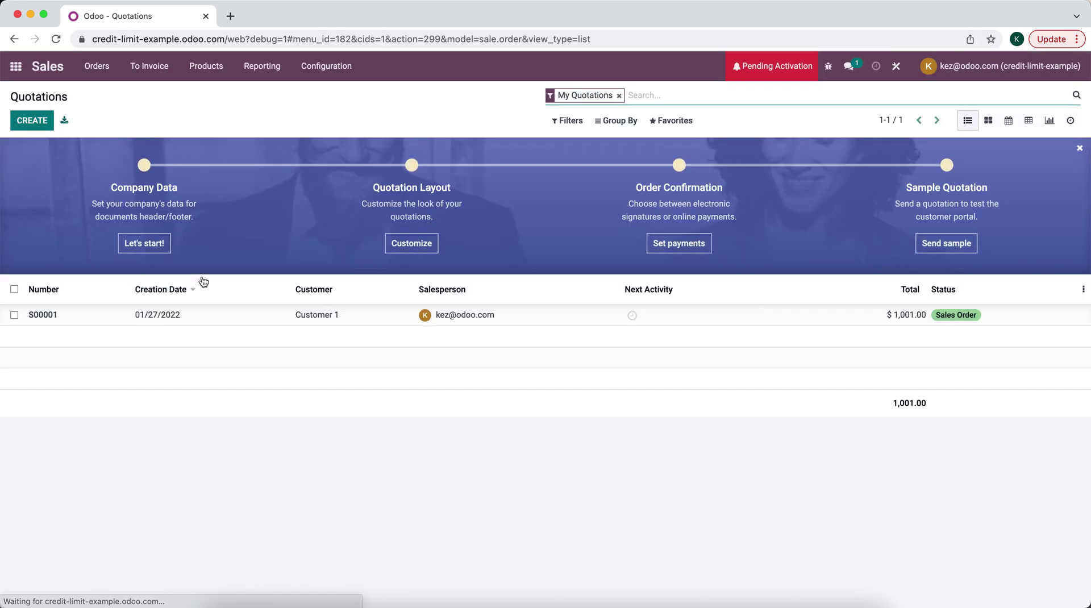
Step: Open sales order S00001, with $1,001.00 due against a 1,000.00 limit, and re-save it unchanged
left_click(209, 321)
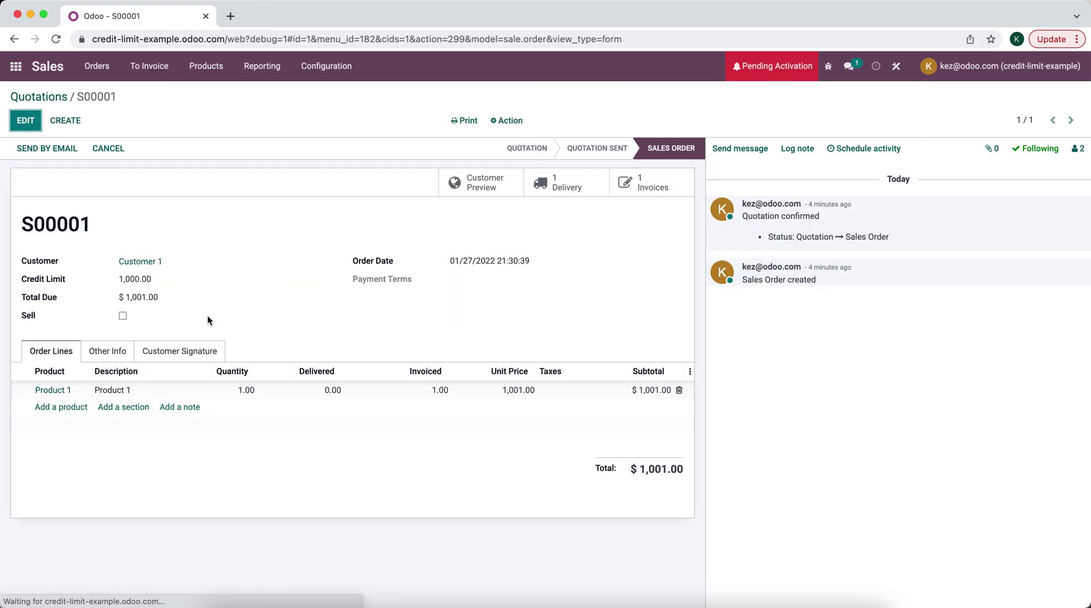
left_click(25, 120)
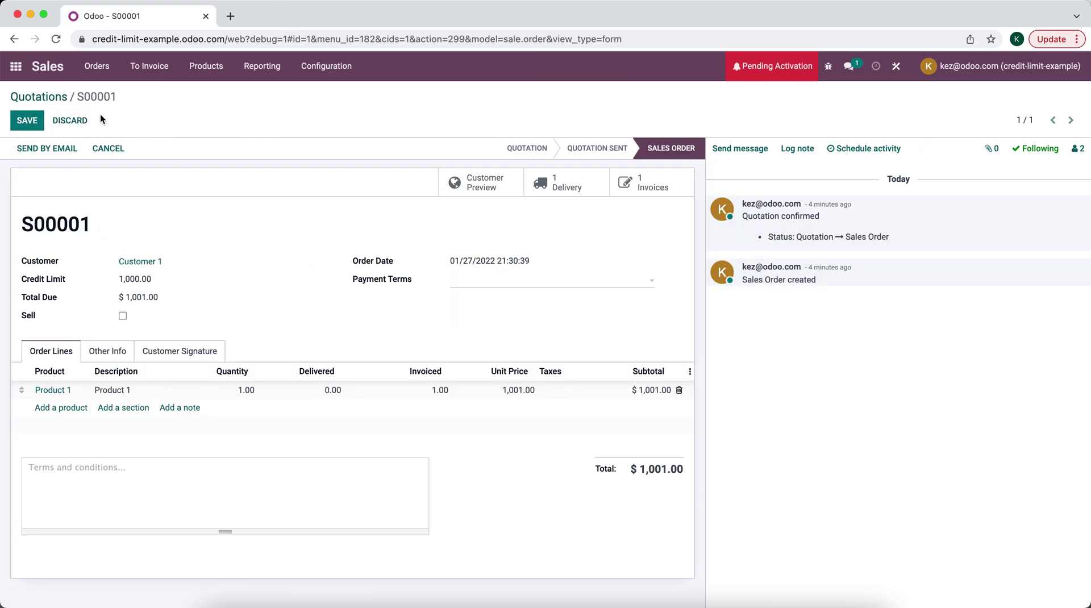
left_click(70, 120)
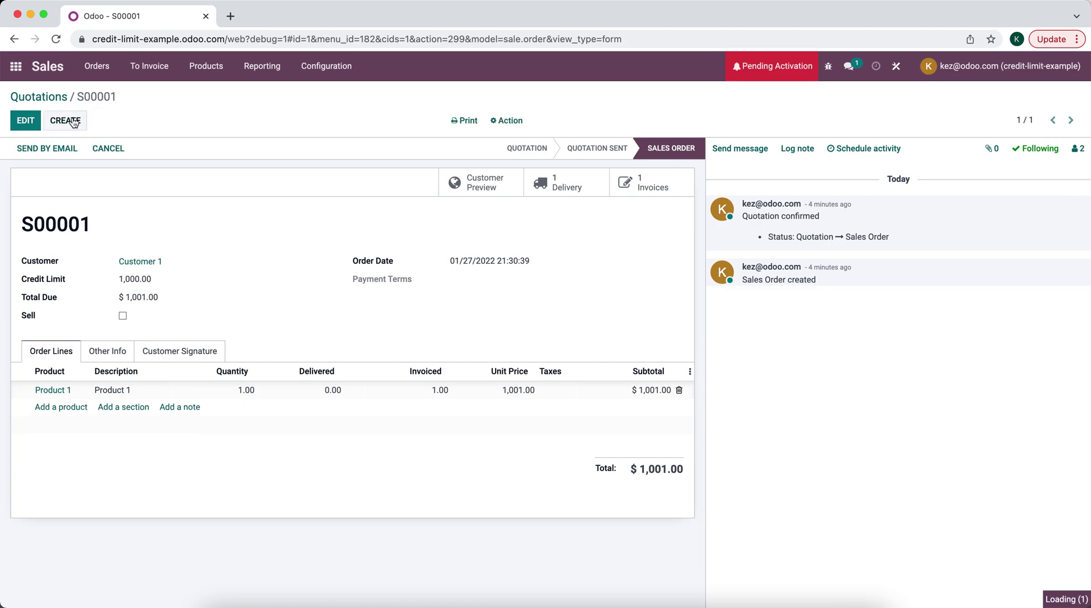
left_click(74, 121)
Step: Create and save a quotation for Customer 1 with one Product 1 line
left_click(130, 265)
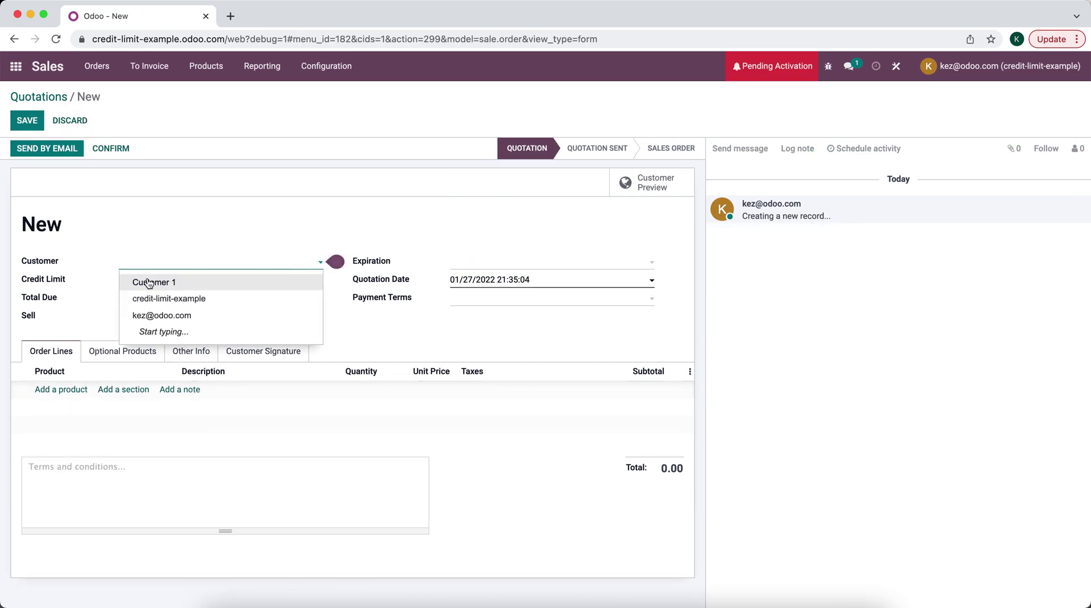
left_click(149, 283)
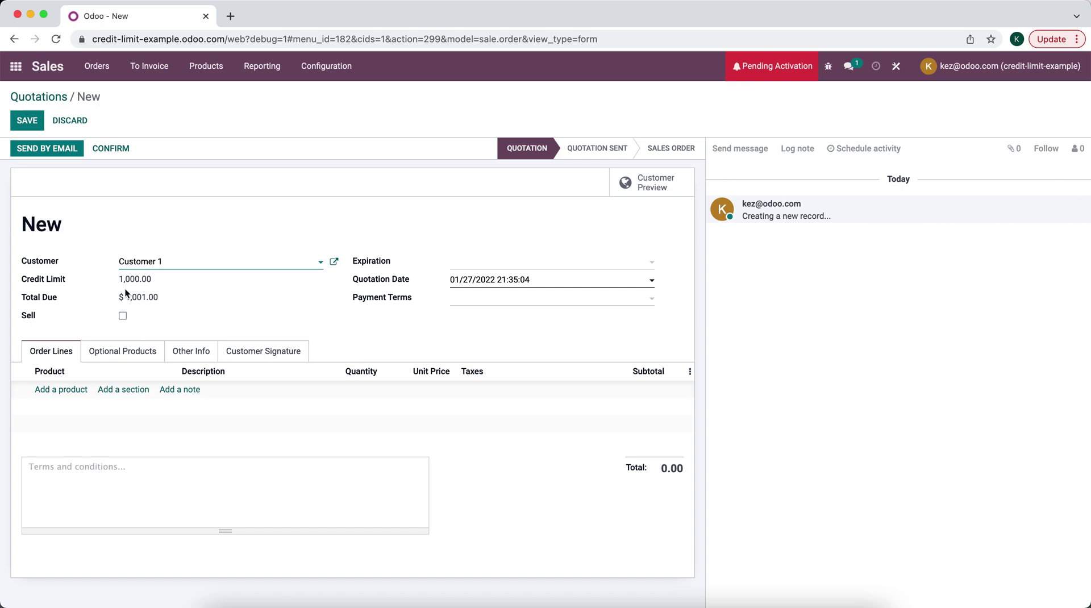
left_click(80, 390)
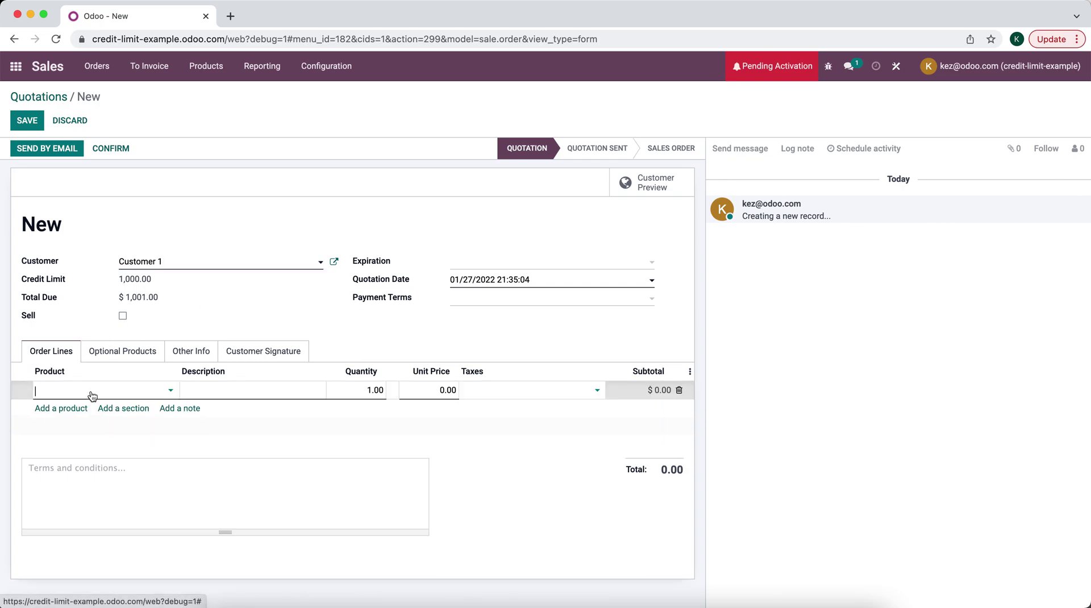
left_click(95, 411)
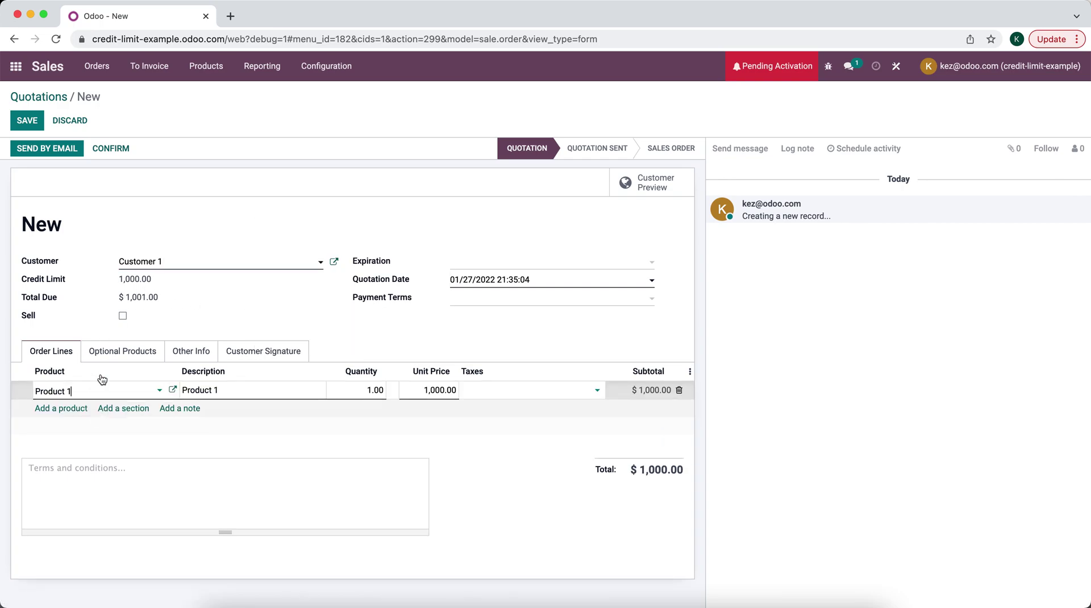
left_click(29, 124)
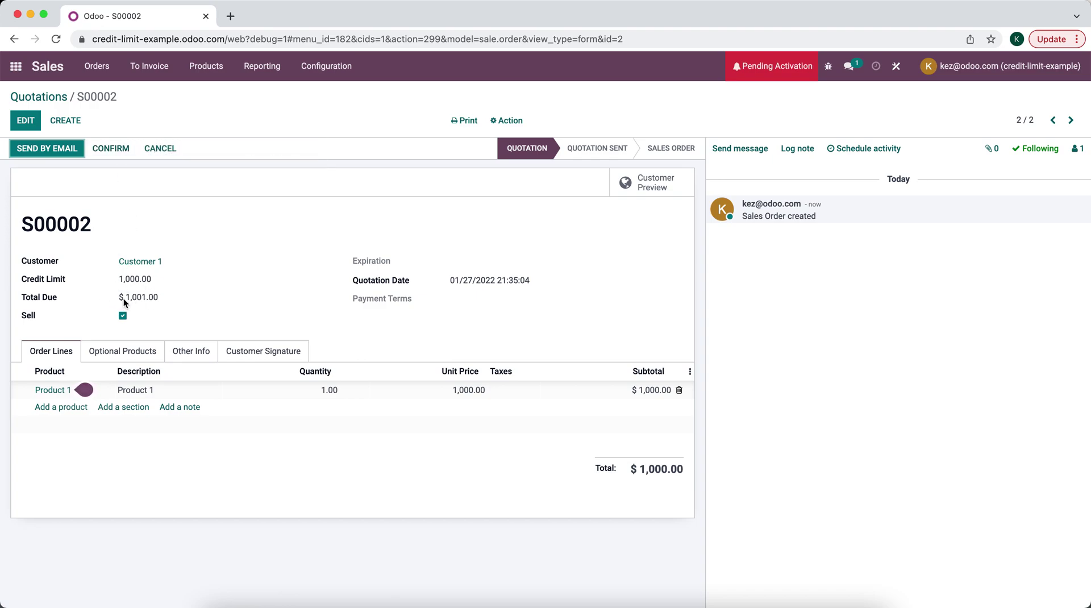
Step: Leave developer mode and turn on approval rules for the quotation's Confirm button
left_click(896, 76)
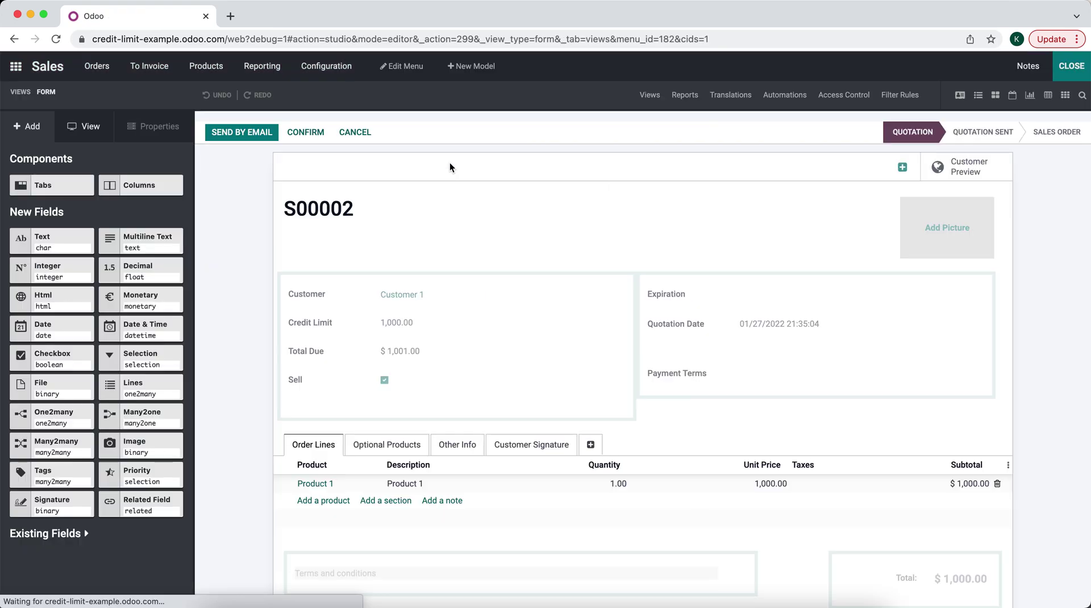
left_click(317, 137)
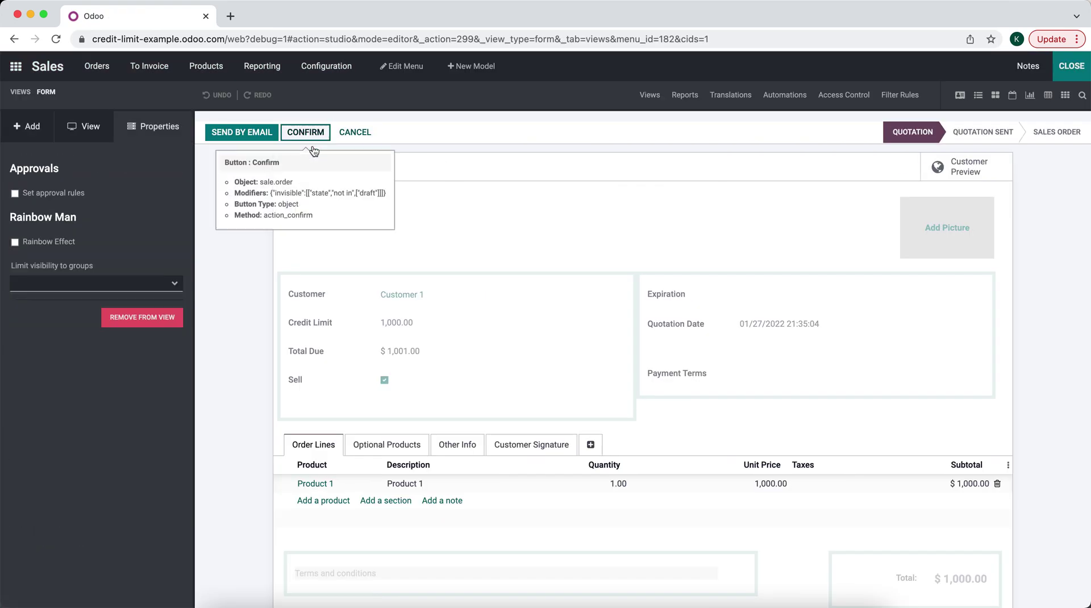
left_click(38, 195)
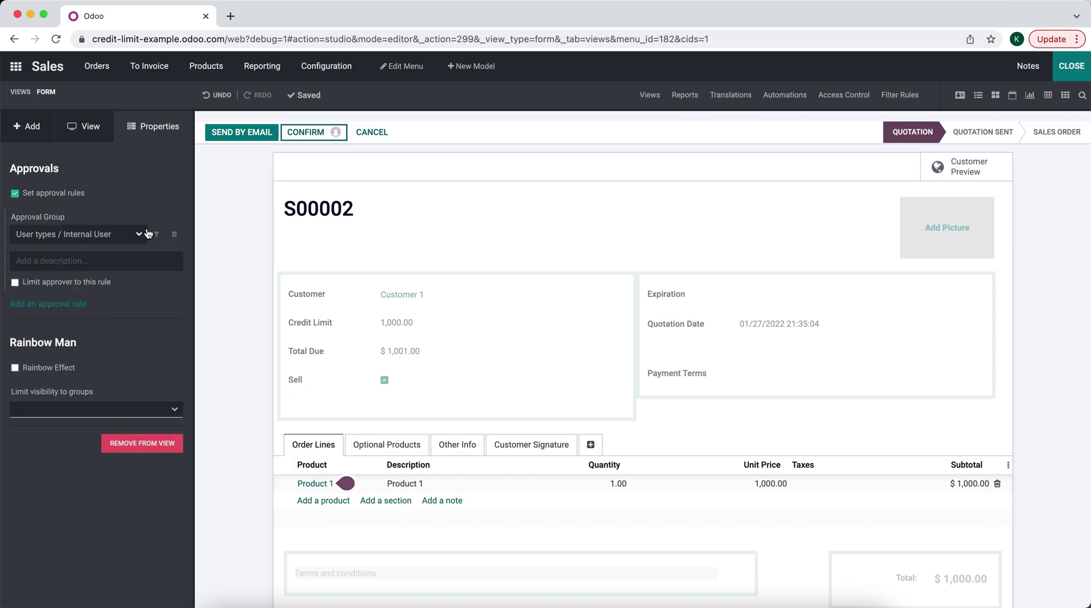
left_click(156, 234)
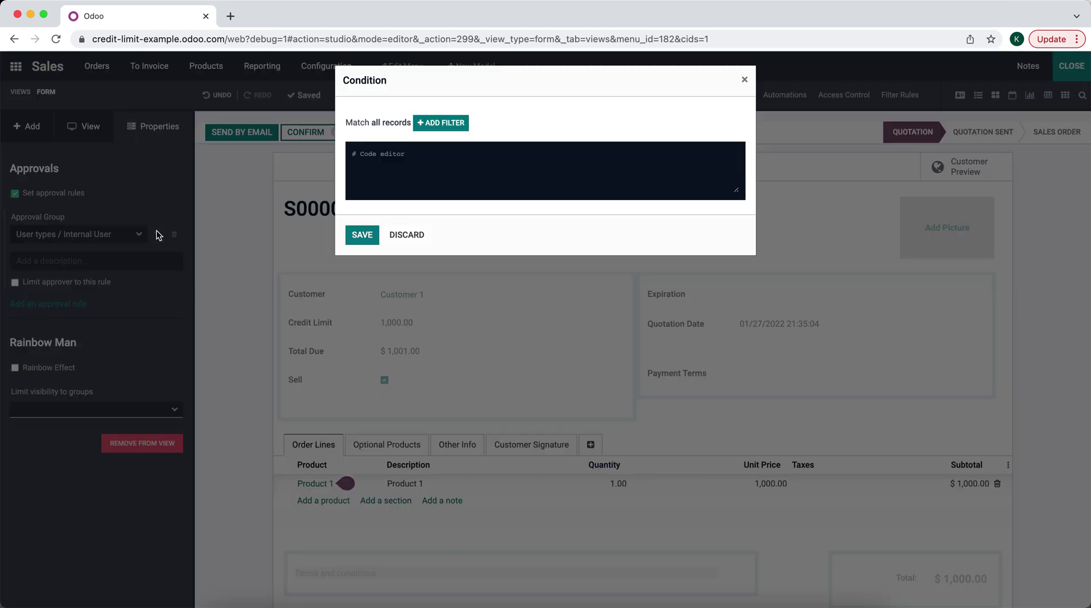
left_click(452, 126)
left_click(421, 141)
left_click(353, 165)
left_click(398, 236)
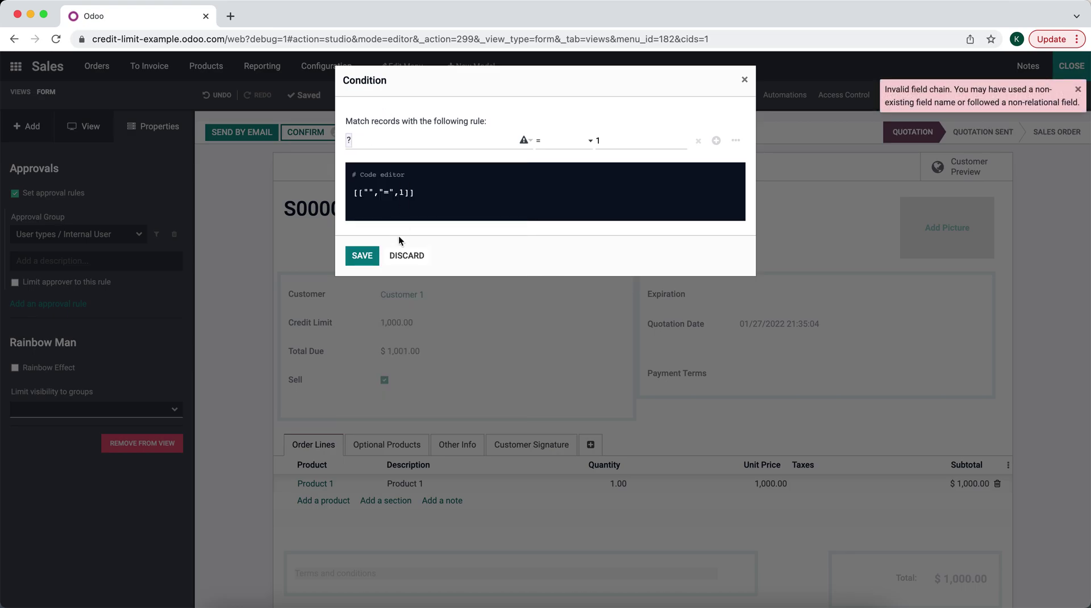
left_click(400, 251)
Step: Set the approval group to Sales / Administrator, found by searching 'sale'
left_click(98, 234)
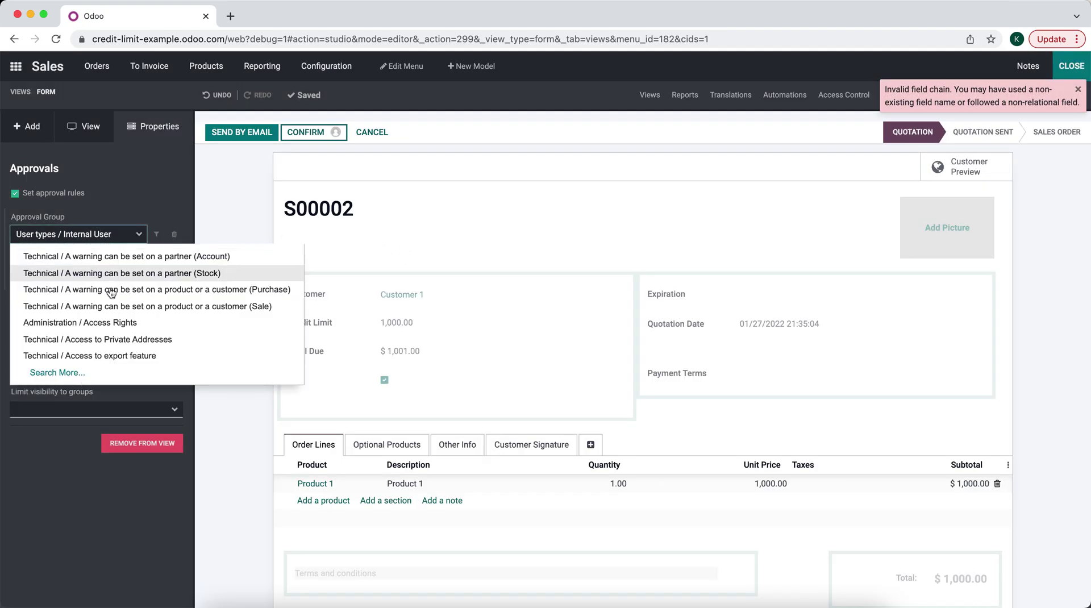
left_click(102, 372)
type("sale")
key("Return")
left_click(263, 237)
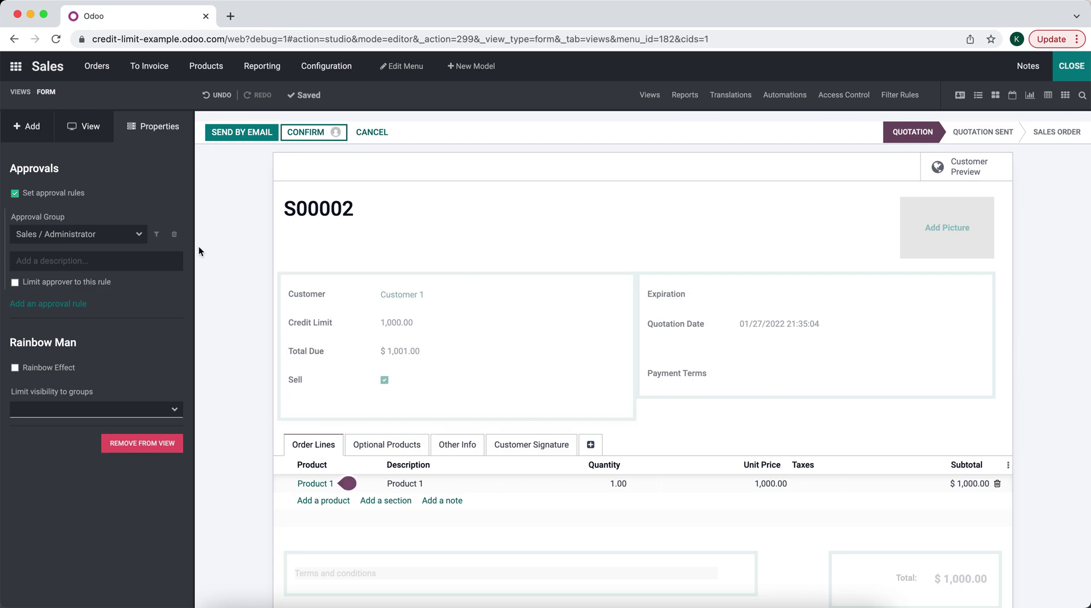
left_click(157, 235)
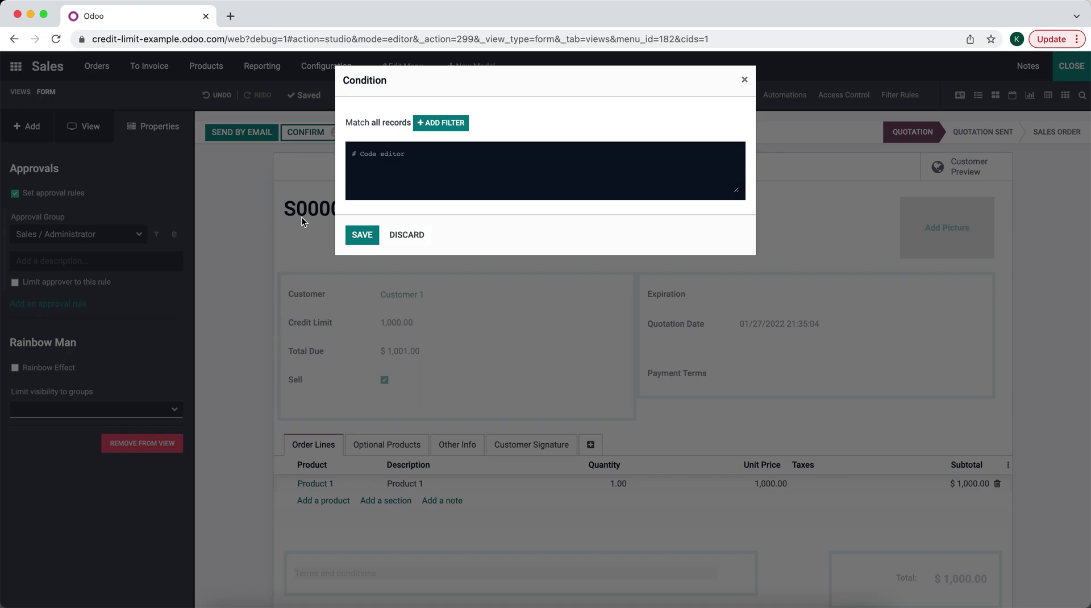
Step: Add a condition so the approval rule applies only when Sell is set
left_click(444, 122)
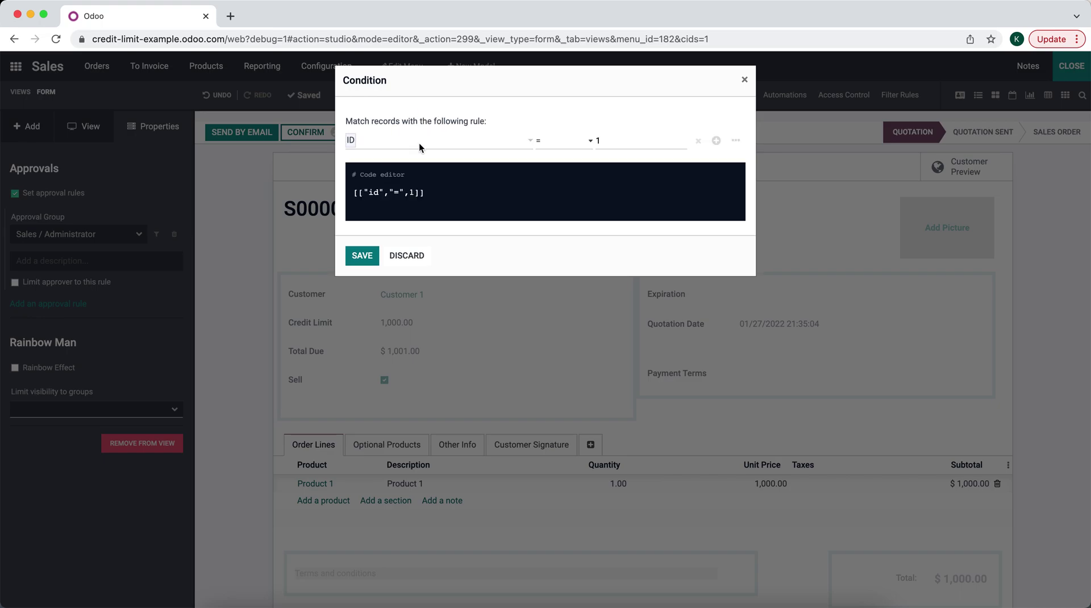
left_click(422, 142)
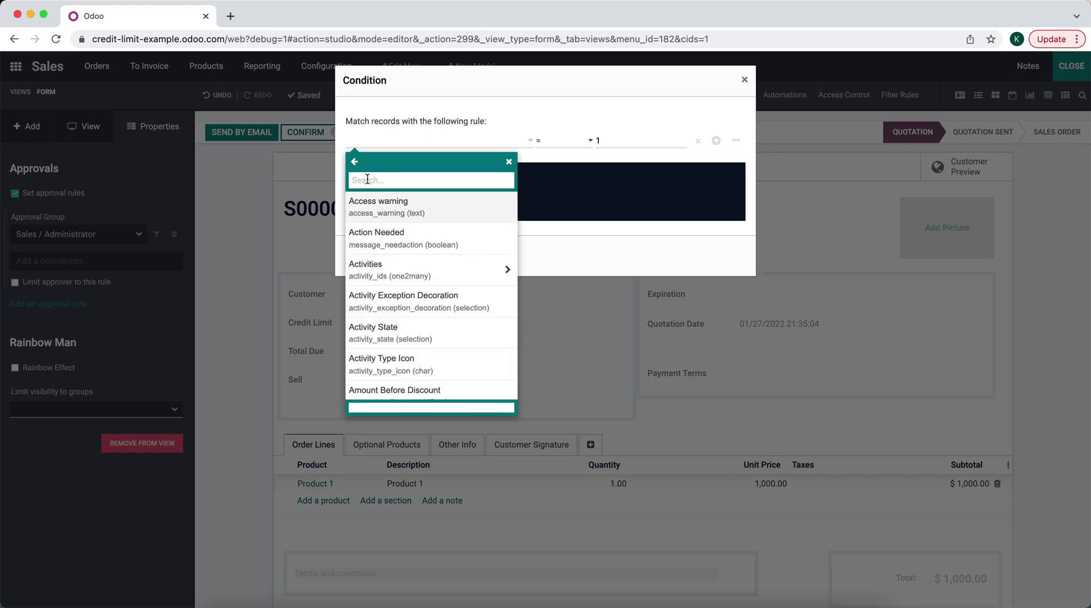
type("sell")
left_click(375, 205)
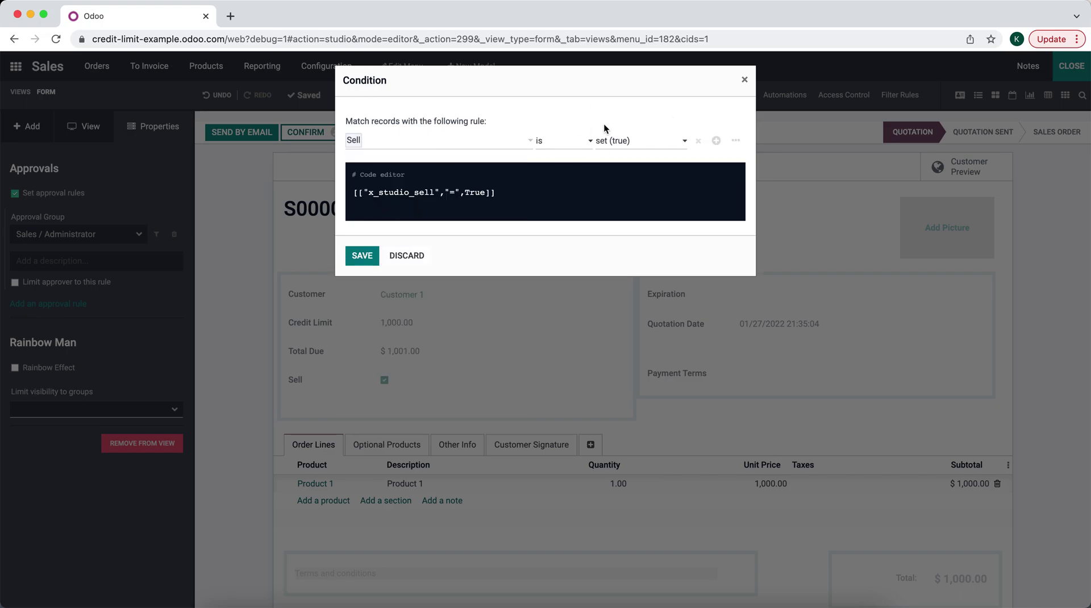
left_click(363, 254)
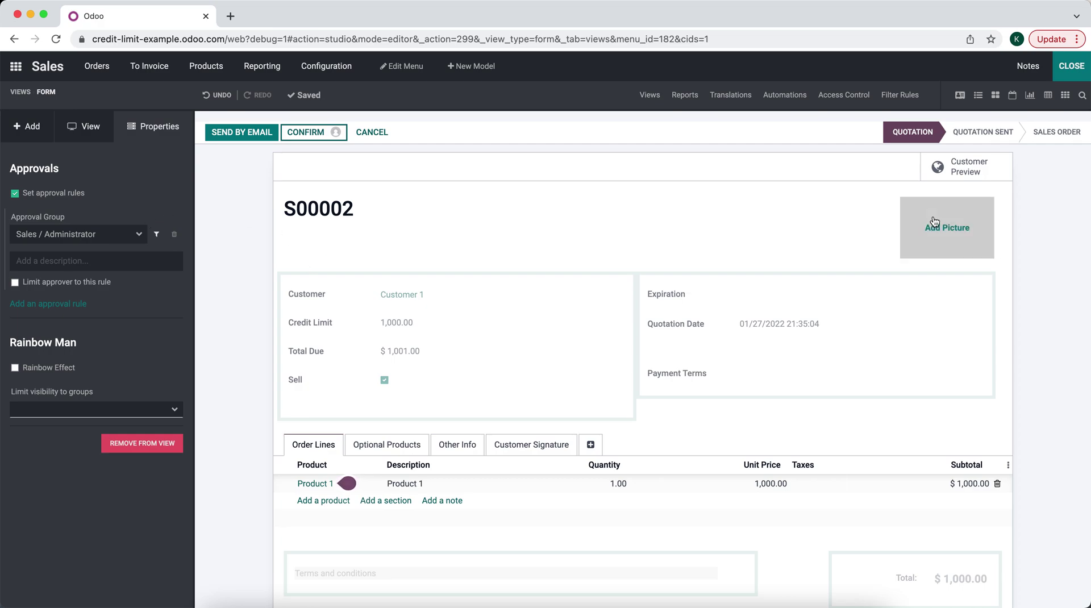
Step: Leave Studio, confirm quotation S00002, and check the approval note in the chatter
left_click(1064, 78)
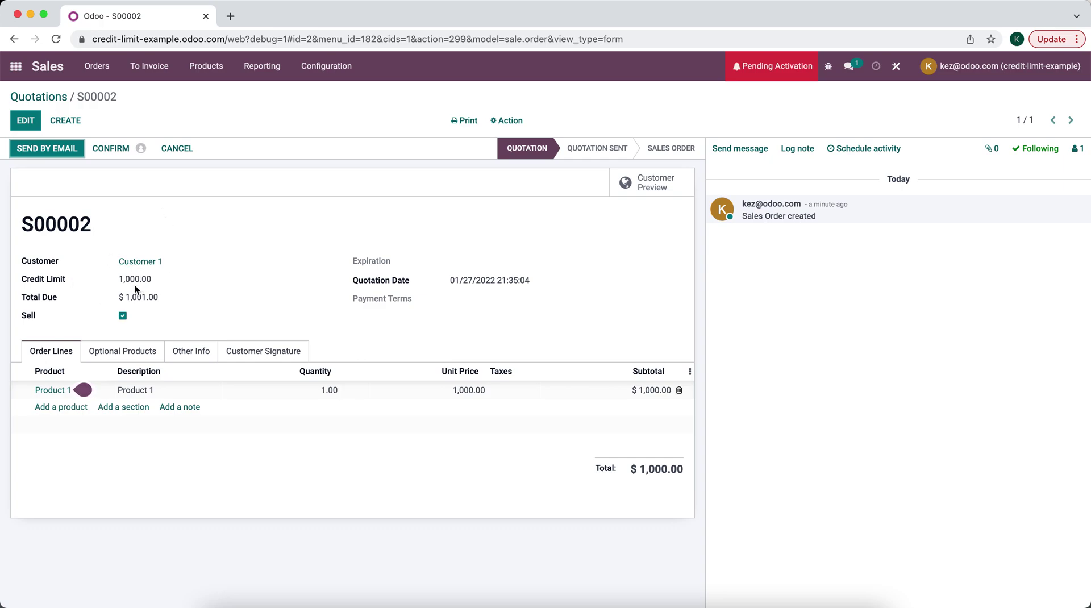
left_click(111, 148)
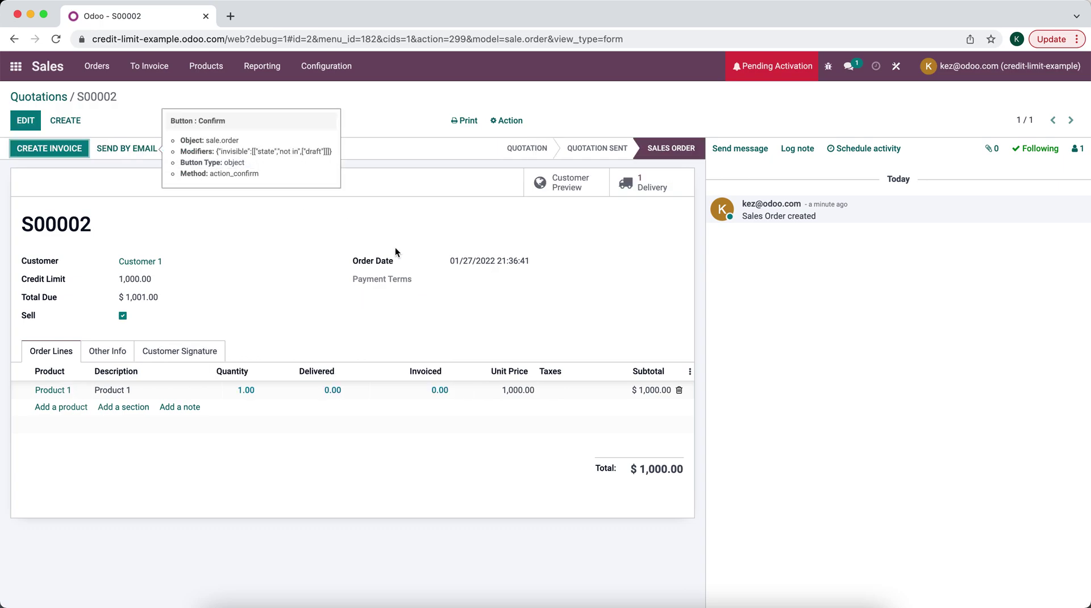
mouse_move(747, 280)
left_mouse_down()
mouse_move(881, 278)
mouse_move(752, 280)
left_mouse_up()
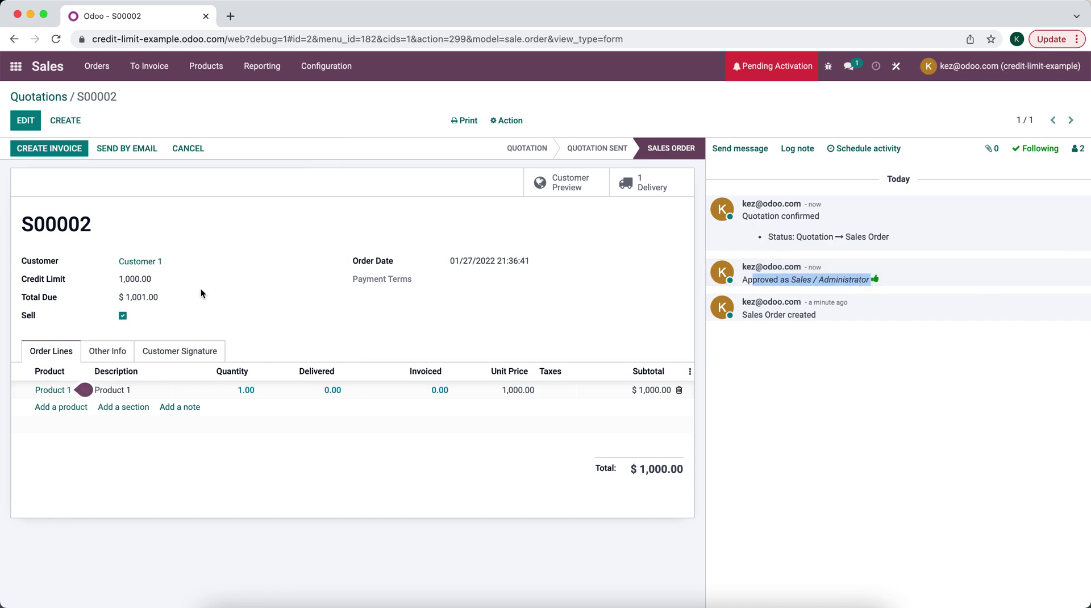
left_click(251, 289)
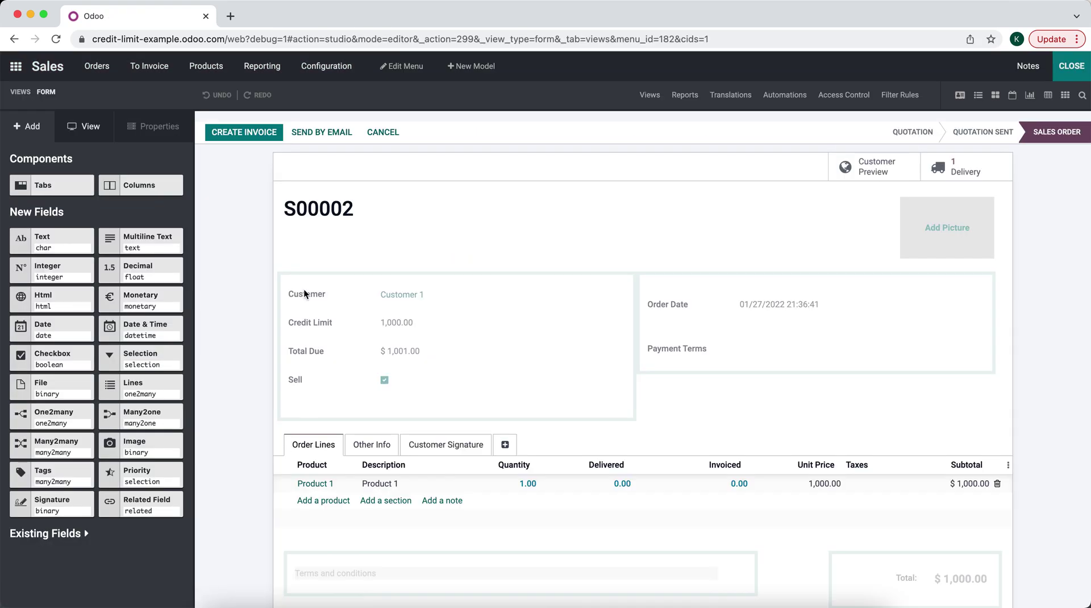
Step: Make the Credit Limit and Total Due fields invisible on the order form
left_click(444, 324)
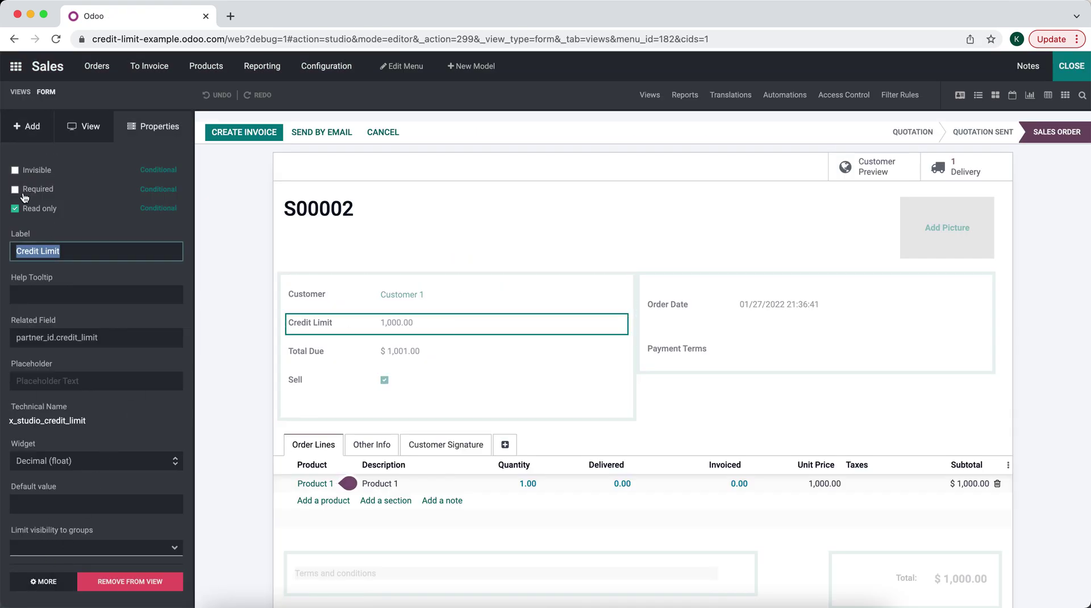
left_click(12, 174)
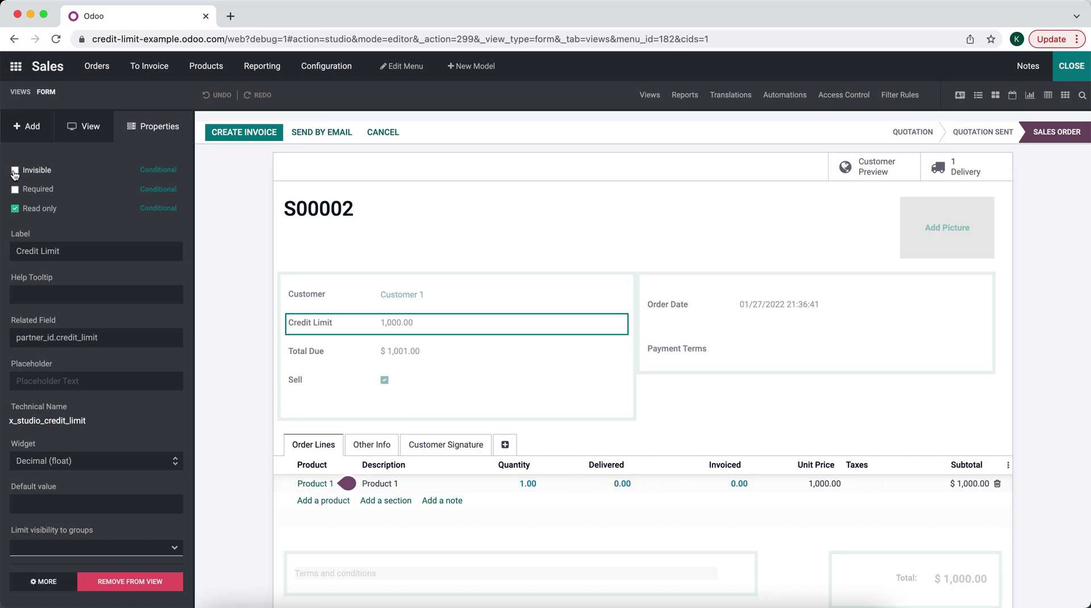
left_click(15, 171)
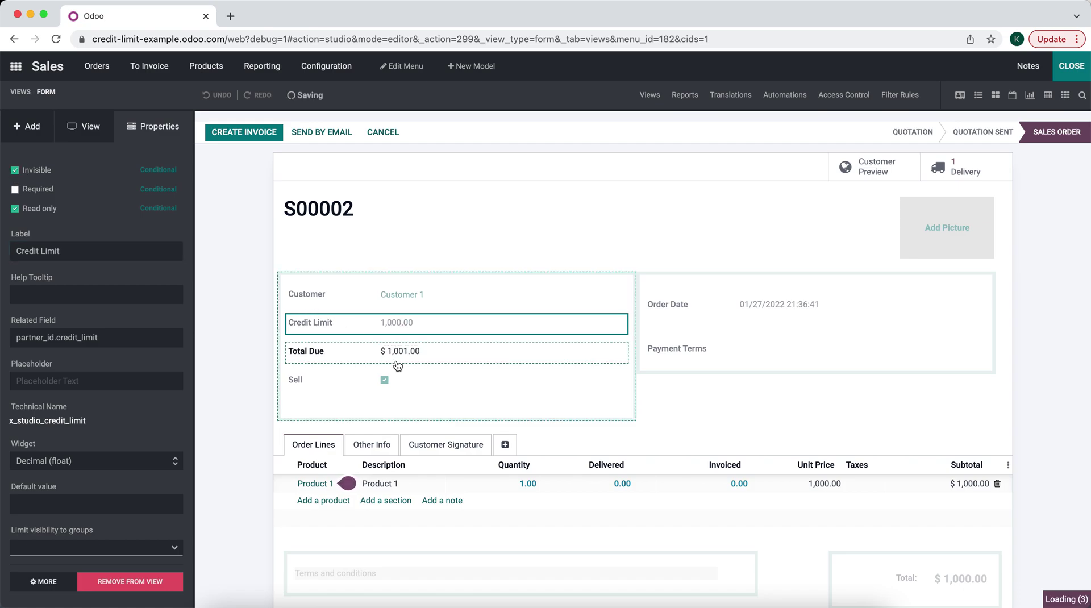
left_click(336, 328)
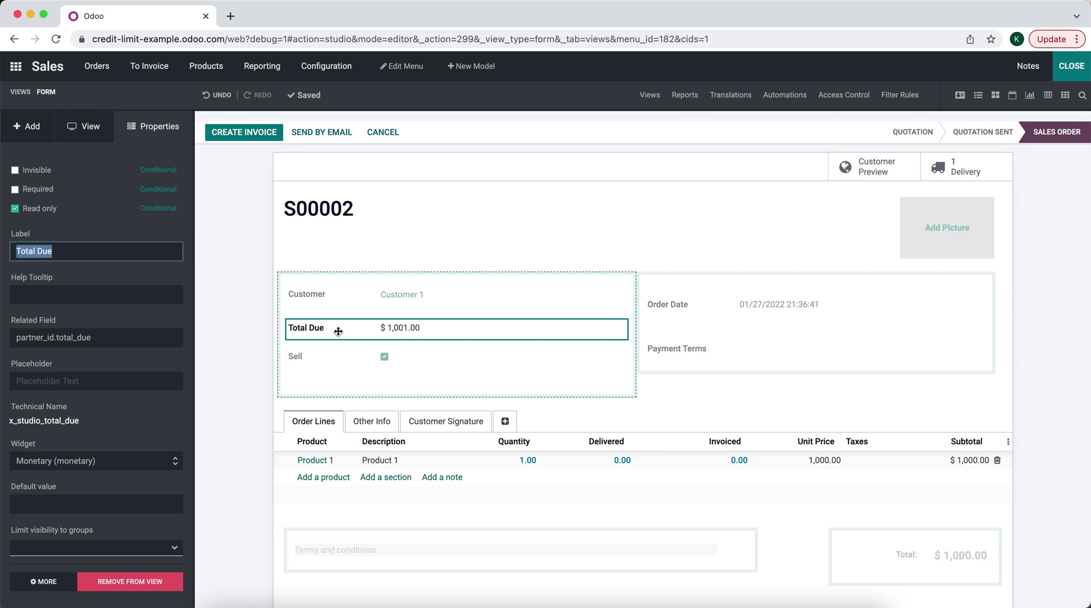
left_click(15, 170)
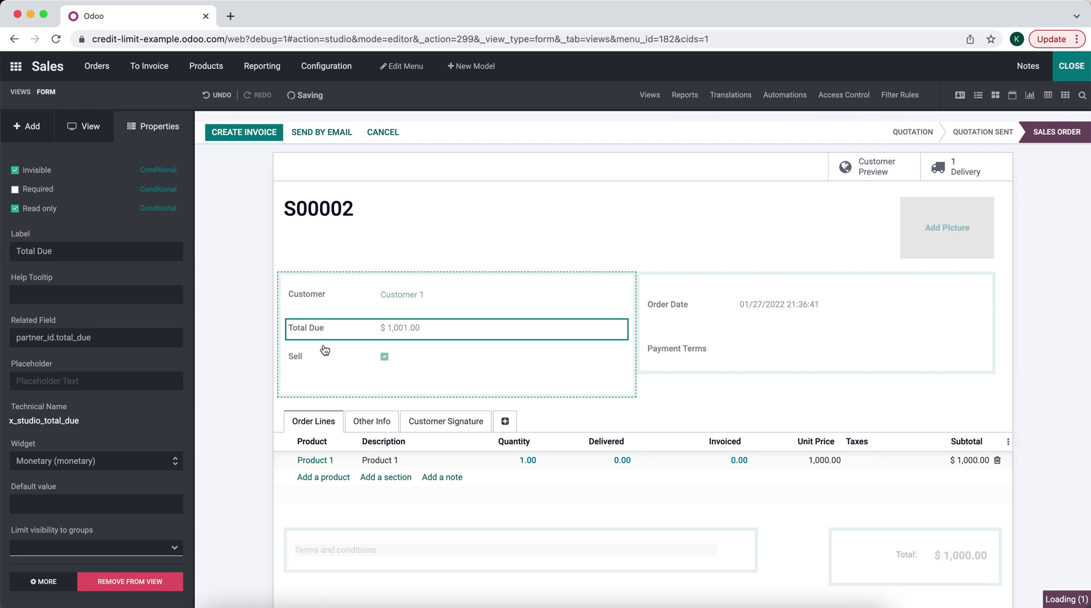
left_click(325, 341)
Step: Make the Sell field invisible and review today's log entries on order S00002
left_click(15, 170)
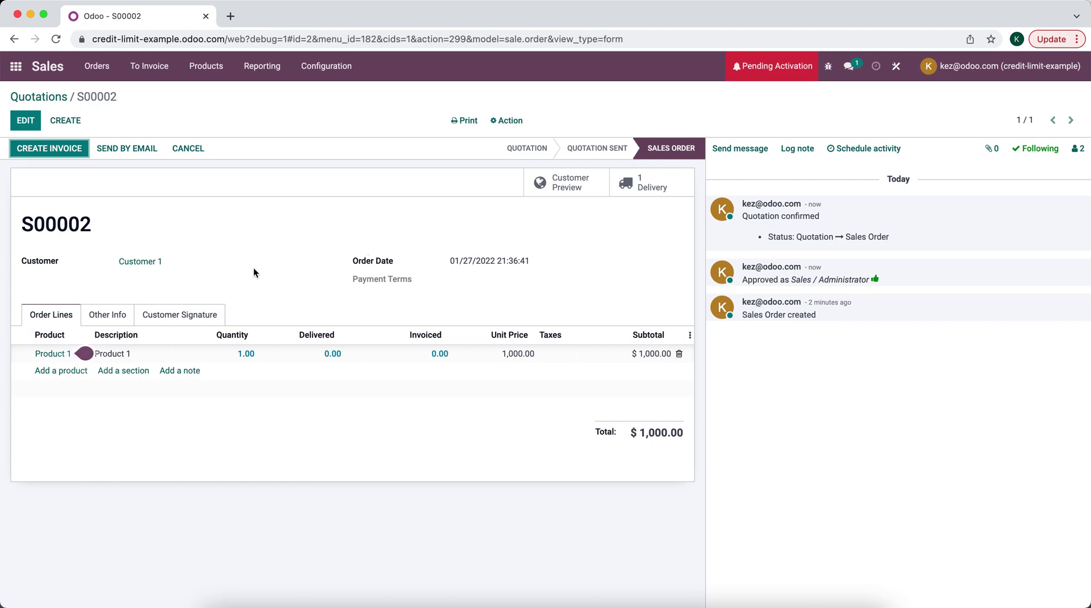
left_click_drag(586, 439, 713, 439)
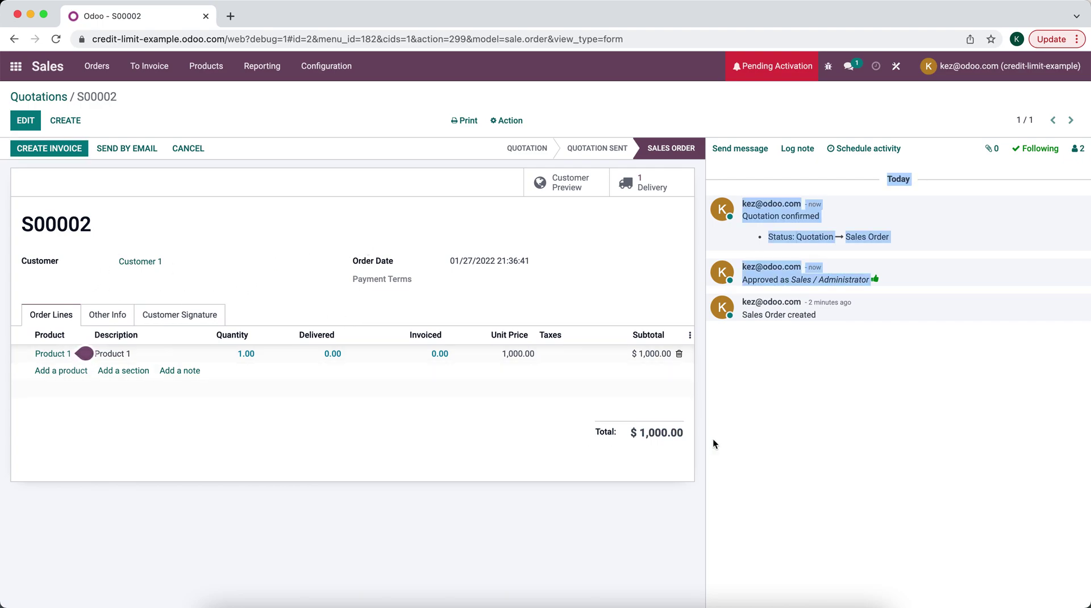
left_click(387, 228)
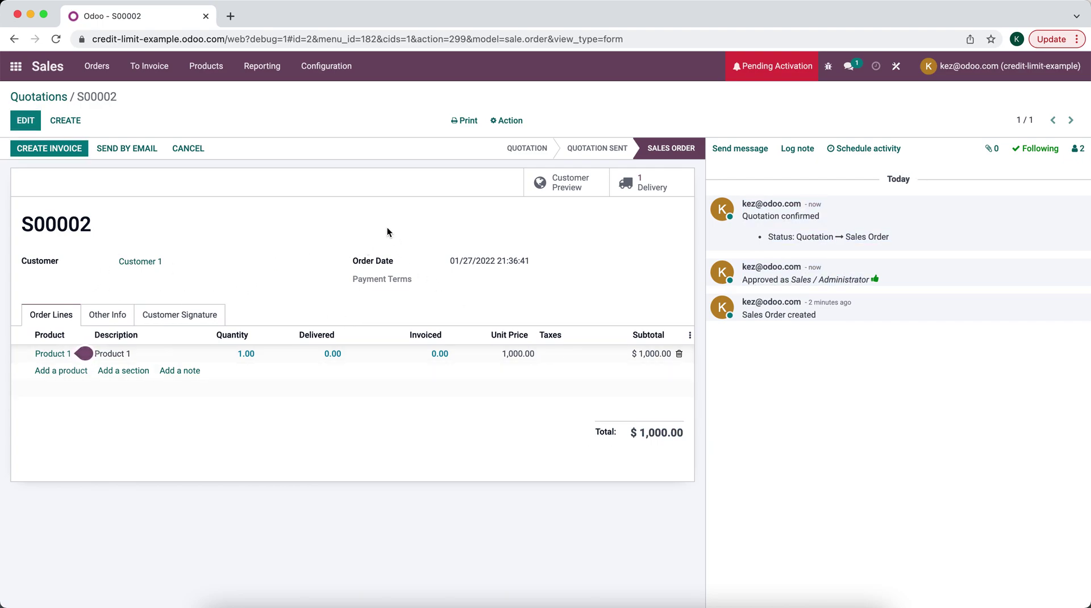